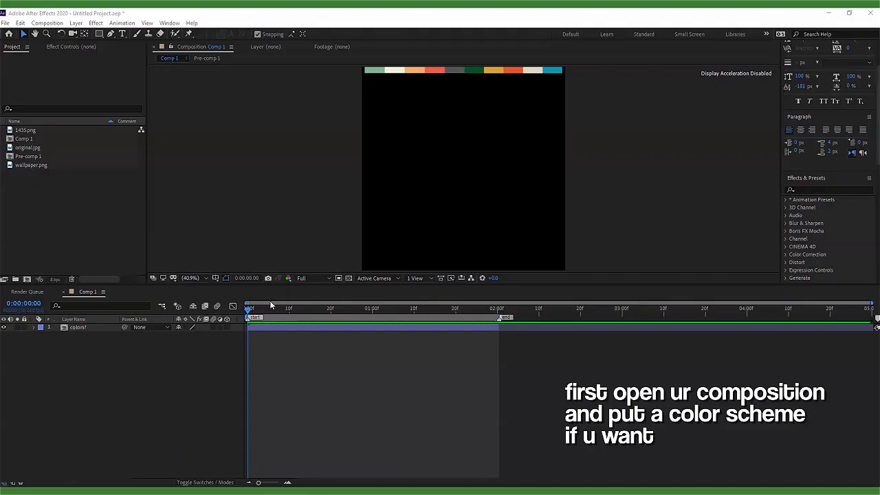
Review the 1080×1080 Comp 1 in Composition Settings, then close the dialog
click(36, 24)
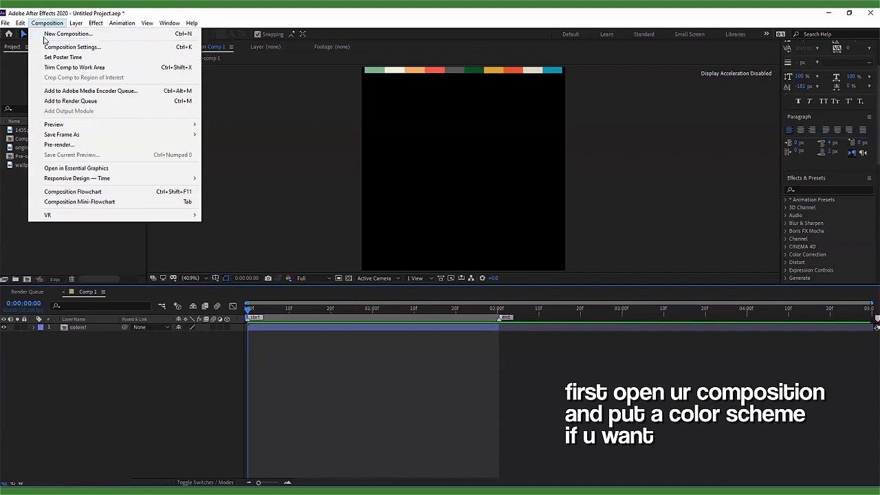
click(48, 45)
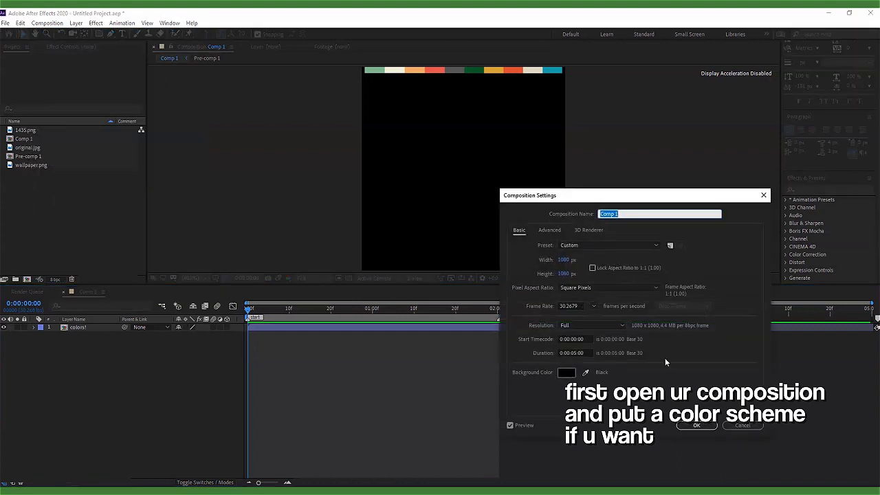
click(697, 425)
Create a full-frame solid coloured with the green palette swatch and trim it to end at 2:00
right_click(242, 326)
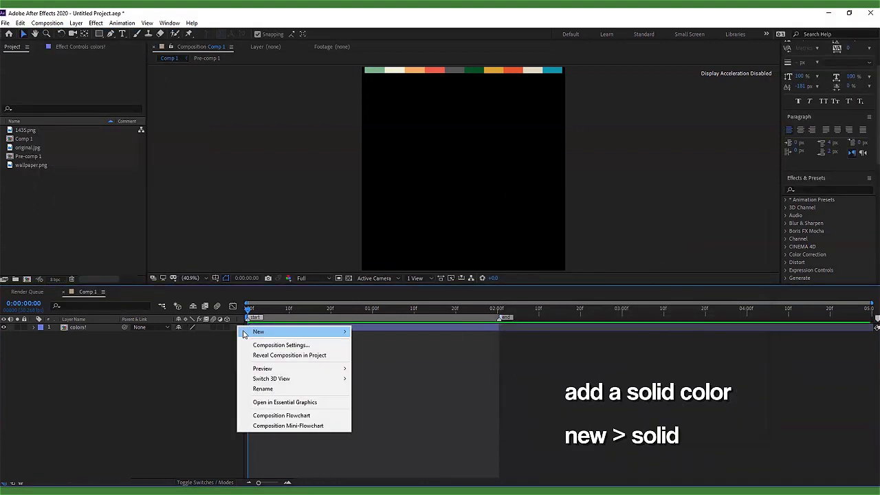
mouse_move(302, 331)
click(380, 356)
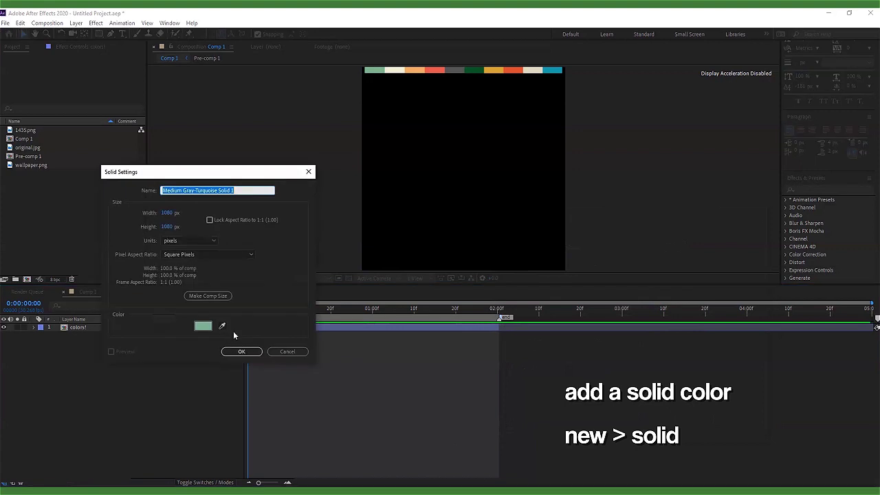
click(222, 325)
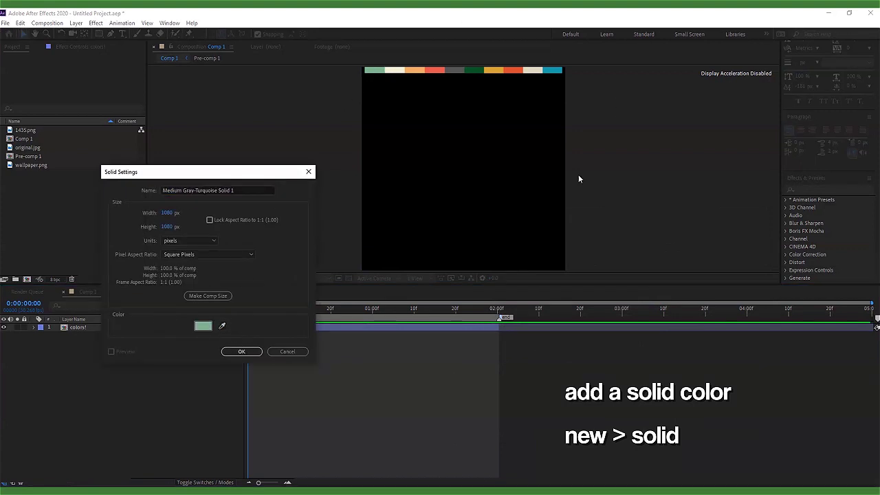
click(242, 352)
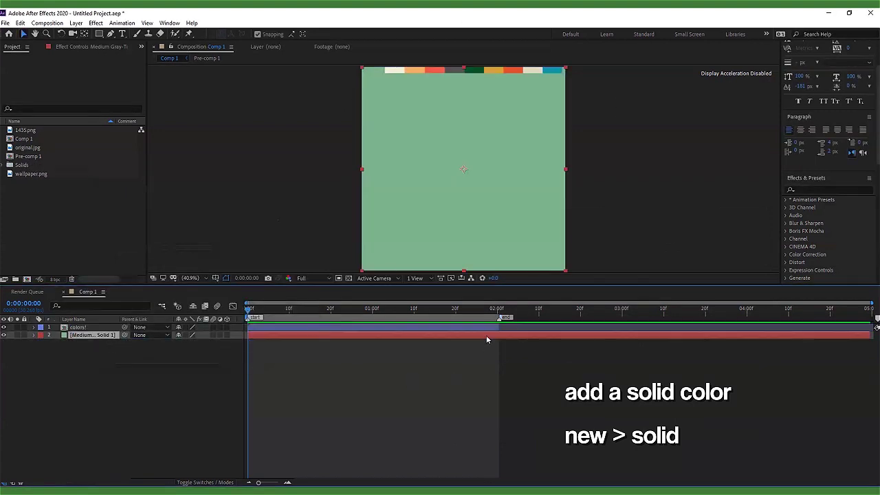
drag(496, 313, 249, 309)
key(alt+])
Find S_WipeCircle by searching 'circle' and apply it to the green solid
click(333, 337)
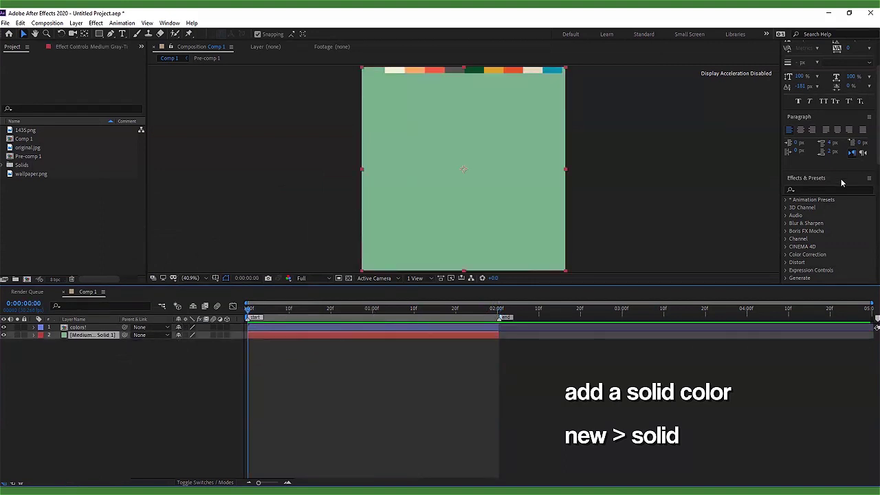
click(824, 190)
text(circle)
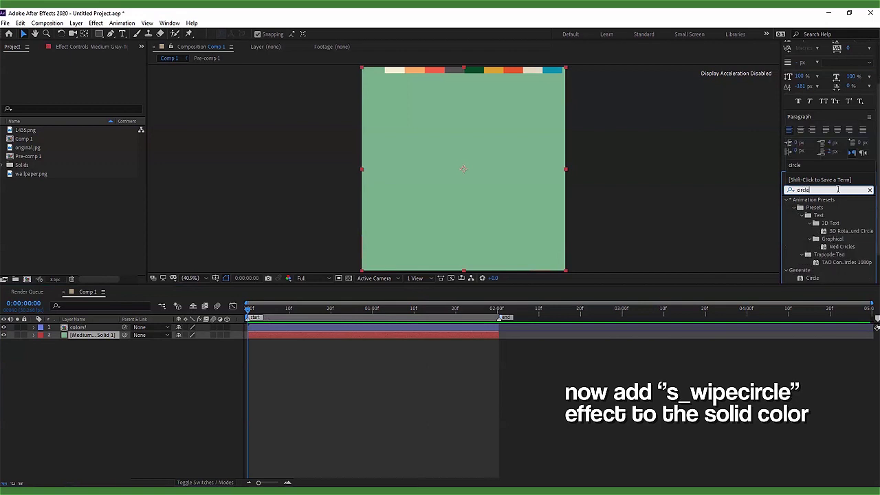
scroll(851, 260, down, 2)
drag(825, 270, 496, 337)
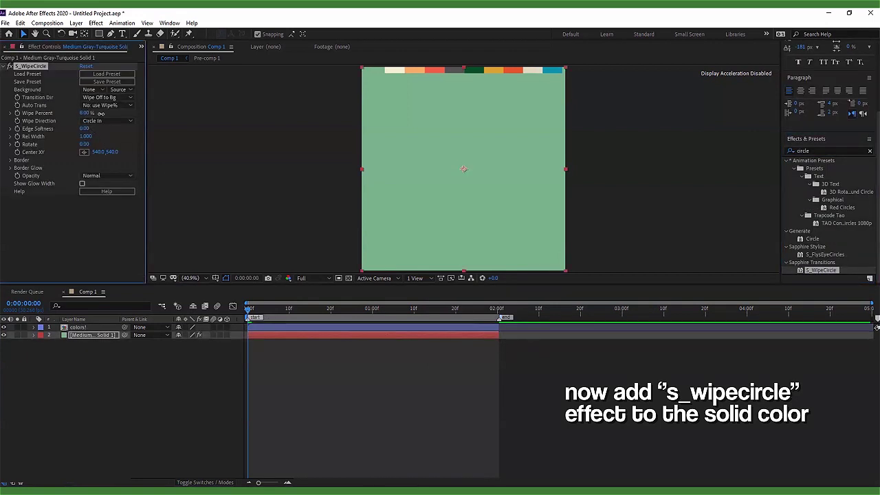
Keyframe Wipe Percent from 100% at 0:00 to 35% at 1:29, with easy ease
drag(101, 113, 134, 105)
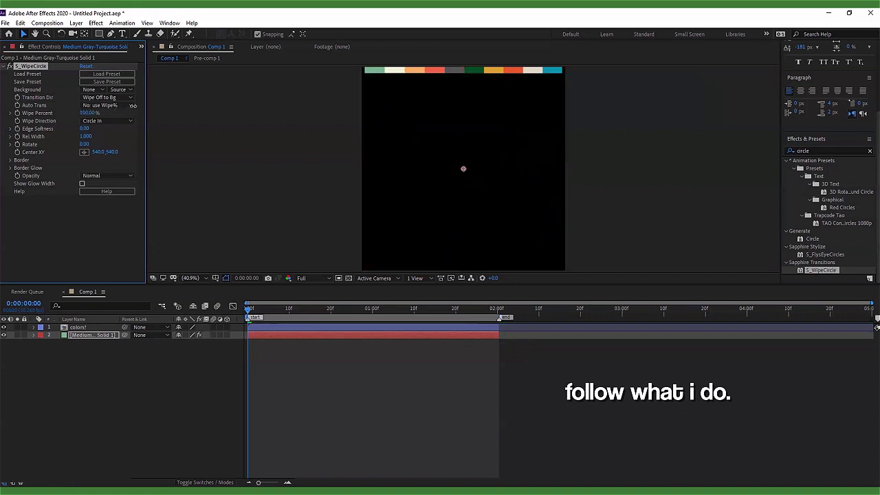
key(u)
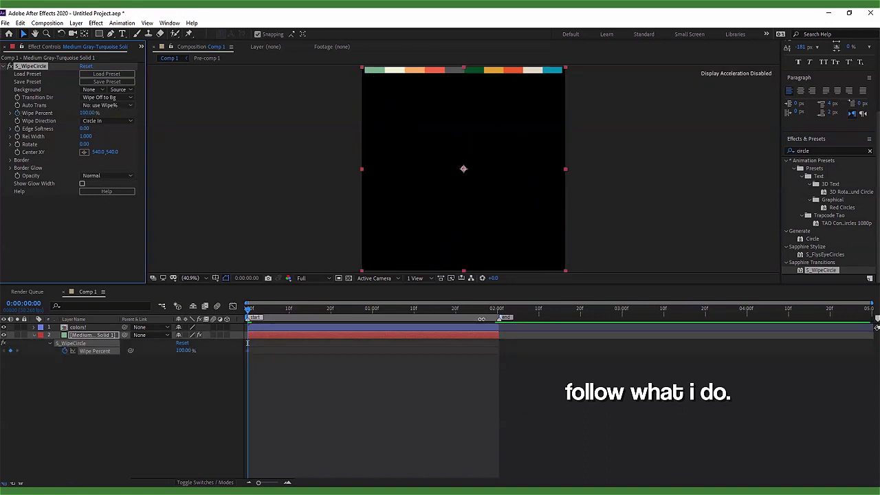
click(496, 310)
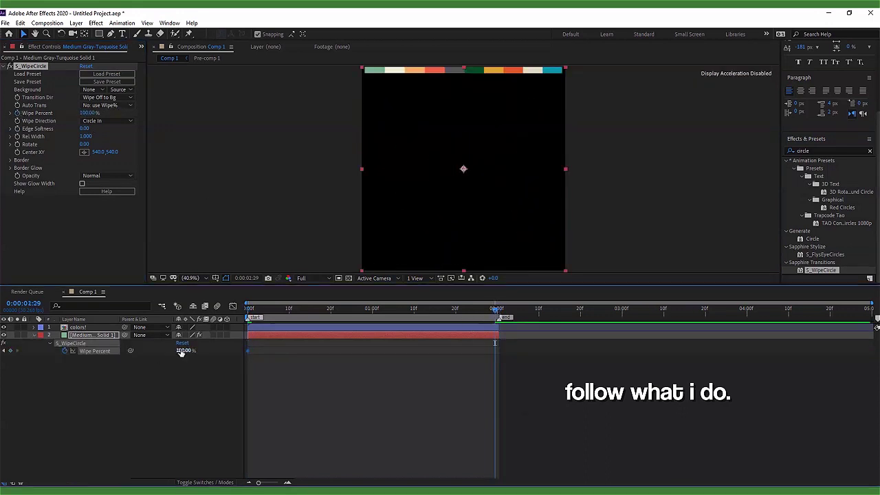
drag(181, 352, 153, 351)
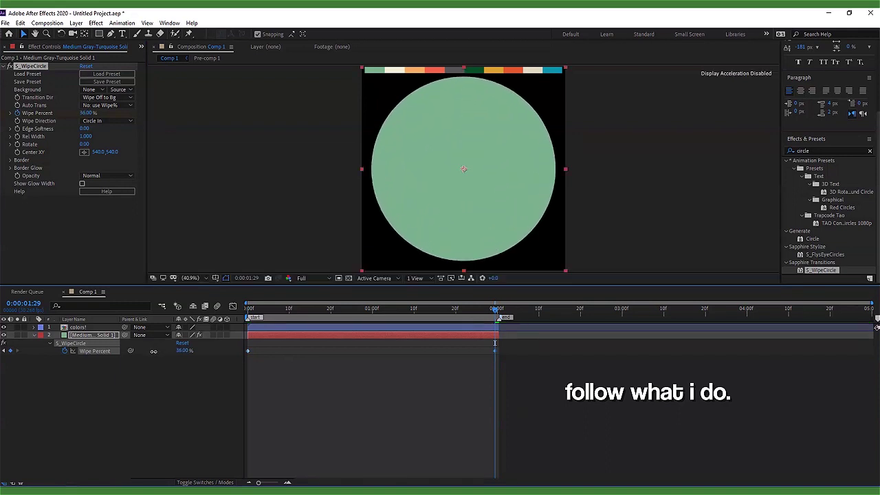
drag(153, 351, 150, 352)
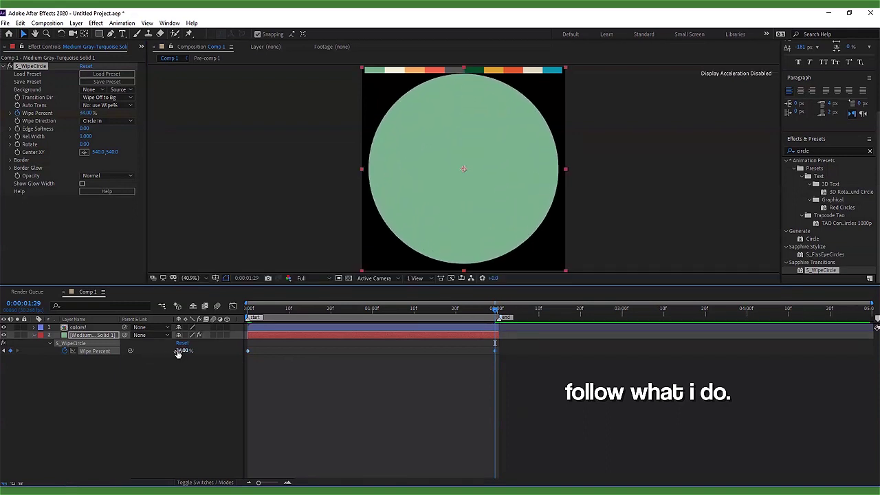
key(Return)
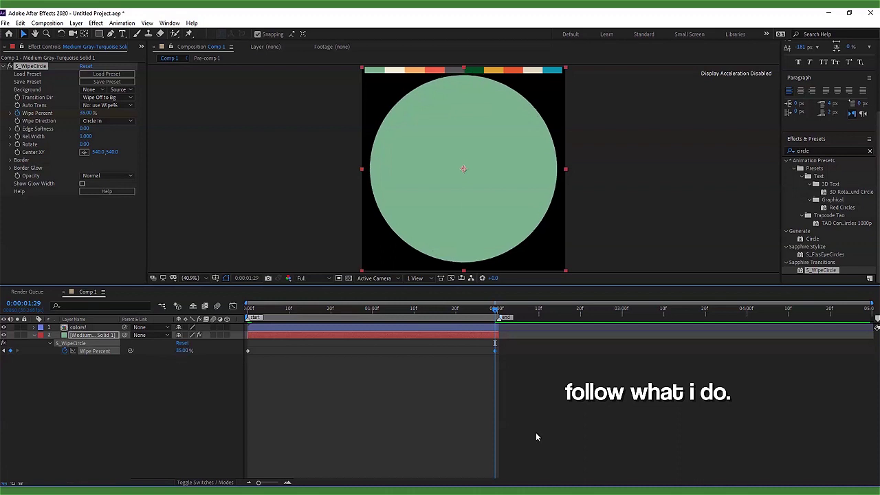
drag(526, 353, 237, 363)
key(F9)
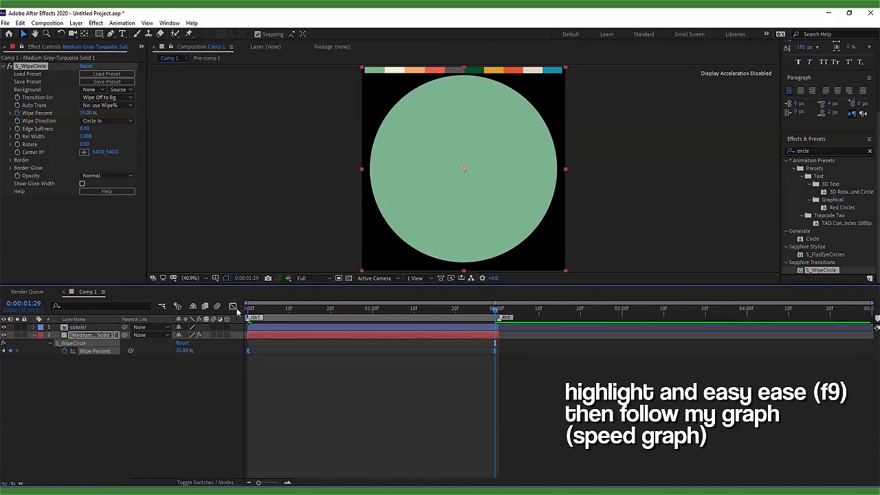
Reshape the Wipe Percent speed curve in the Graph Editor so the circle decelerates, and preview it
click(233, 306)
drag(500, 418, 245, 314)
mouse_move(413, 336)
mouse_down()
mouse_move(453, 337)
mouse_move(371, 335)
mouse_up()
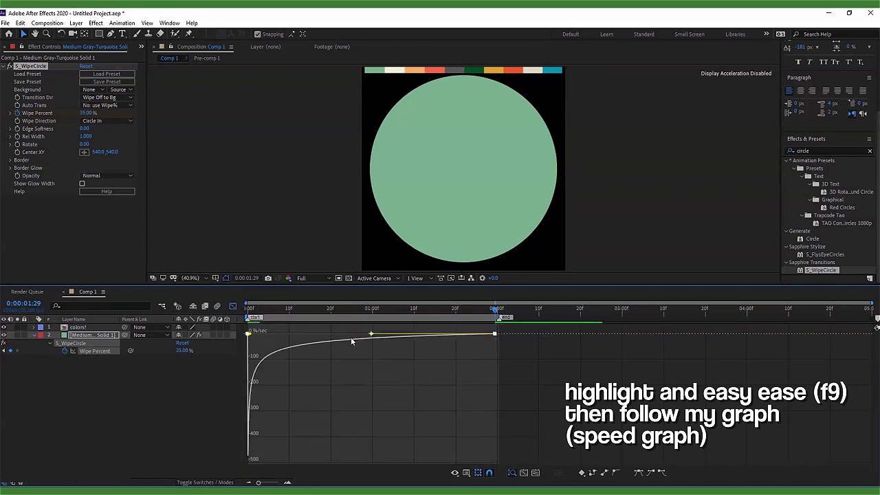
key(space)
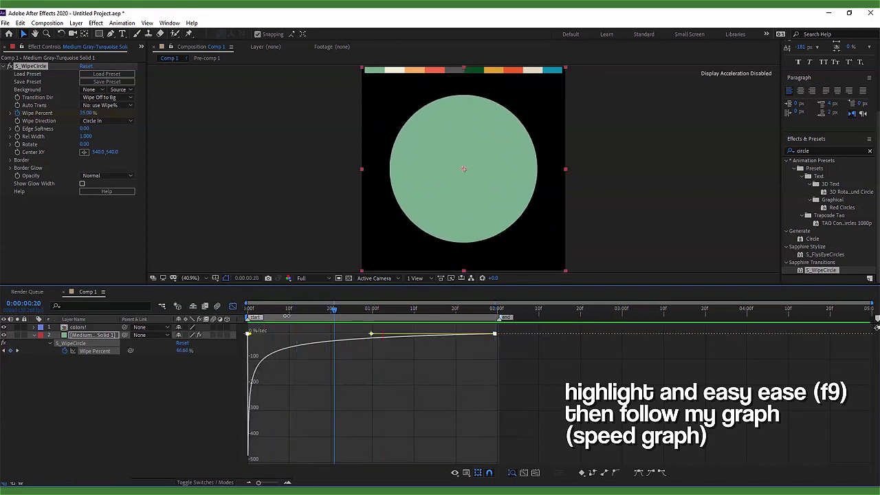
click(233, 306)
Apply CC Force Motion Blur to the green solid and preview at Quarter resolution
key(u)
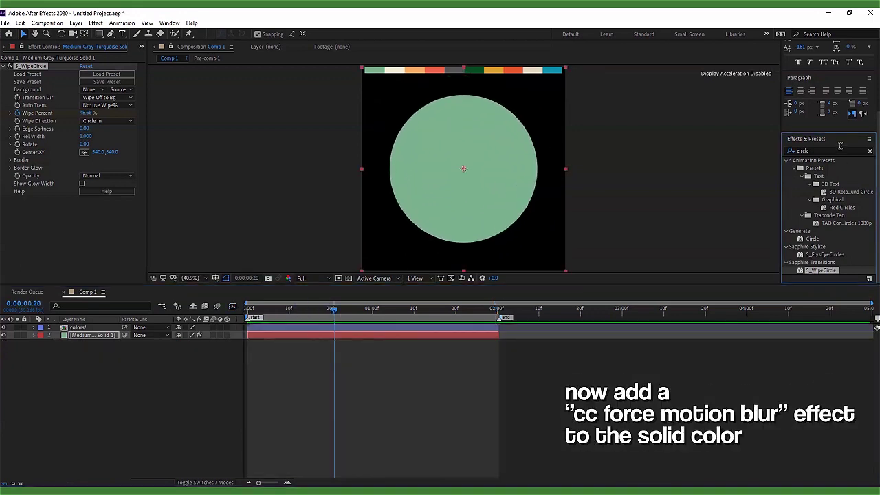
click(843, 148)
text(cc f)
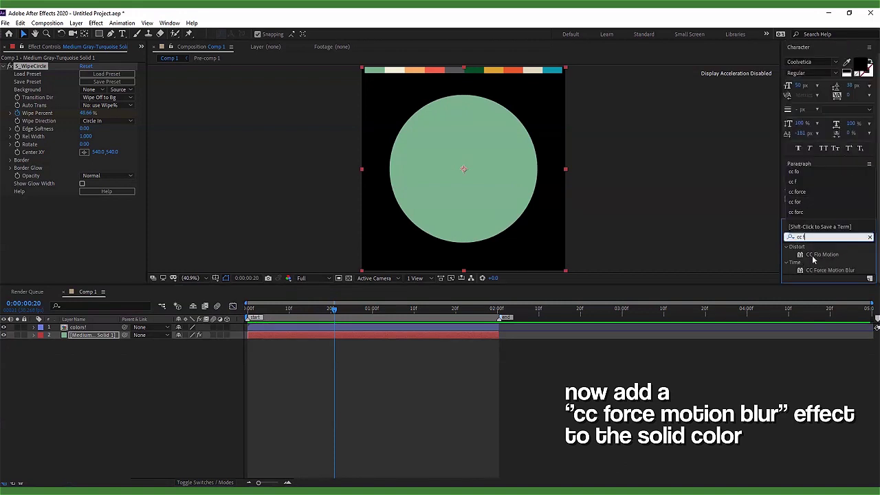
drag(830, 270, 501, 337)
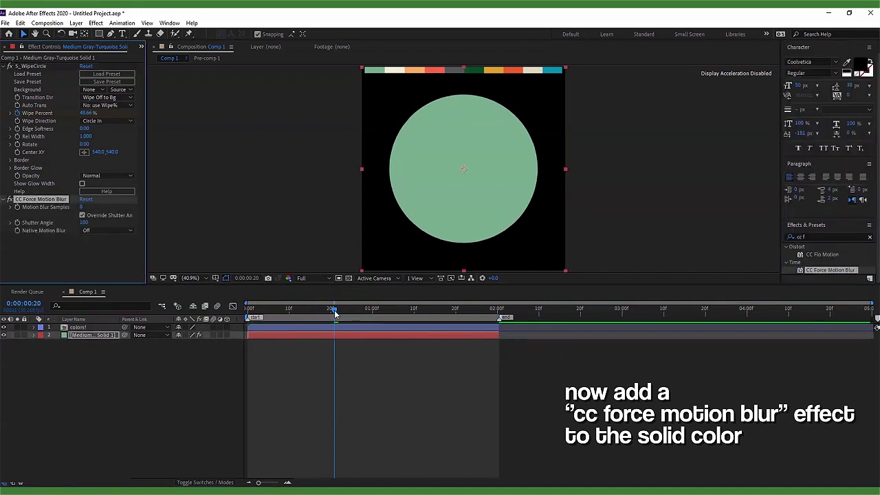
key(space)
click(302, 277)
click(313, 335)
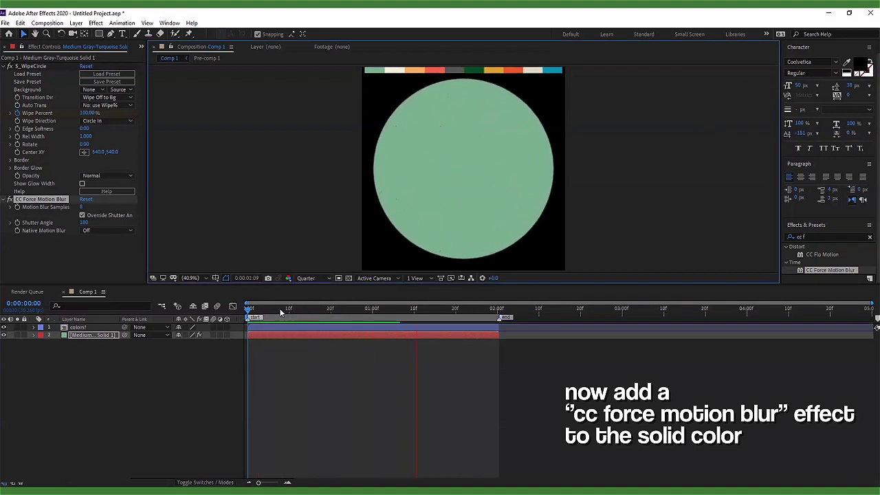
key(space)
Duplicate the green solid and start the copy a few frames later
click(259, 335)
key(ctrl+d)
drag(273, 337, 294, 341)
key(space)
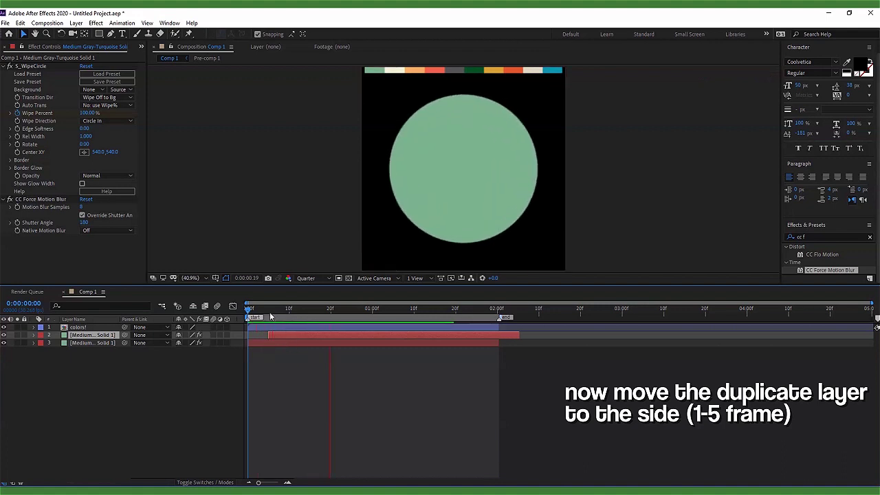
Add a Fill effect to the duplicate solid, coloured with the orange palette swatch
click(328, 314)
click(850, 236)
text(fill)
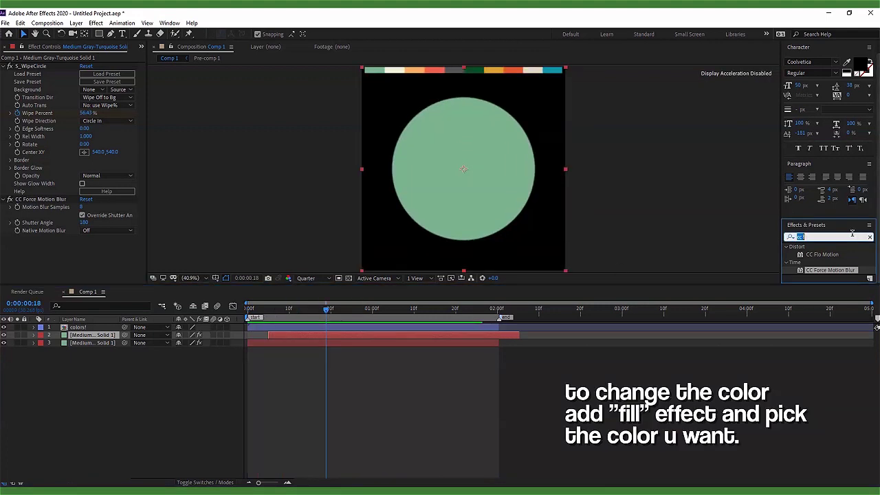
scroll(846, 279, down, 2)
double_click(817, 255)
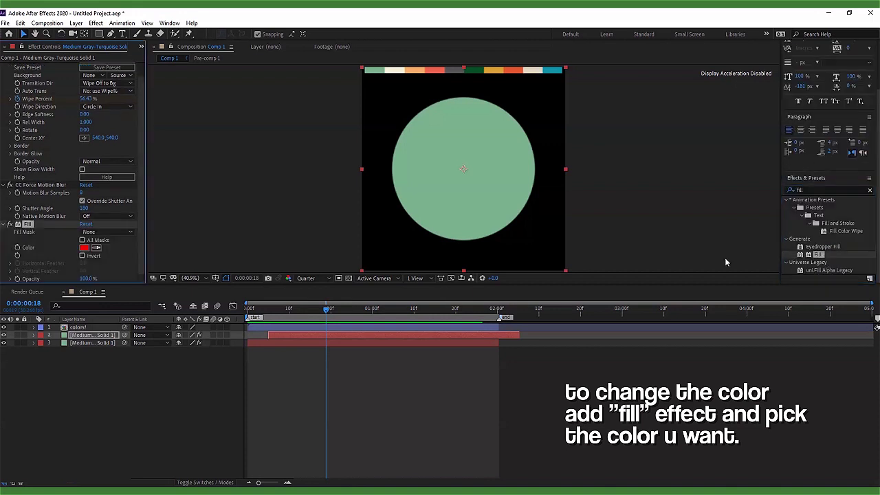
click(417, 70)
mouse_move(327, 308)
mouse_down()
mouse_move(234, 310)
mouse_move(289, 318)
mouse_up()
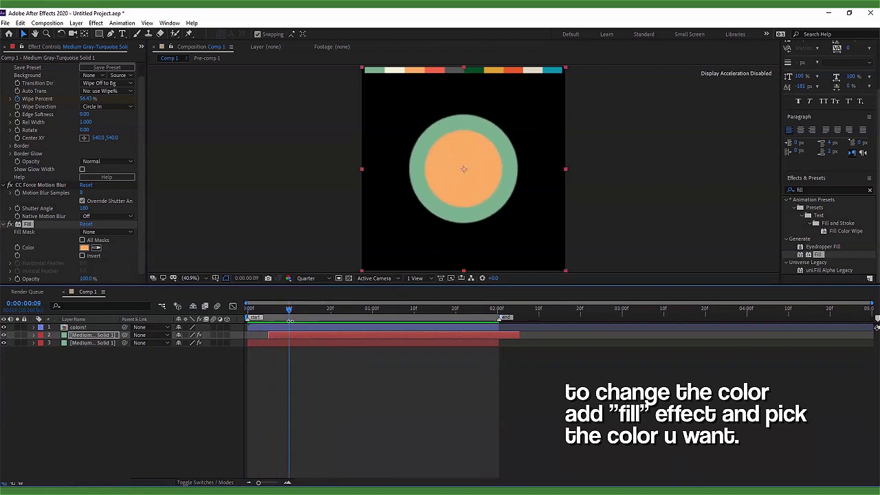
key(ctrl+d)
key(ctrl+z)
Add a later-starting ring copy filled with the red palette swatch
click(291, 336)
key(ctrl+d)
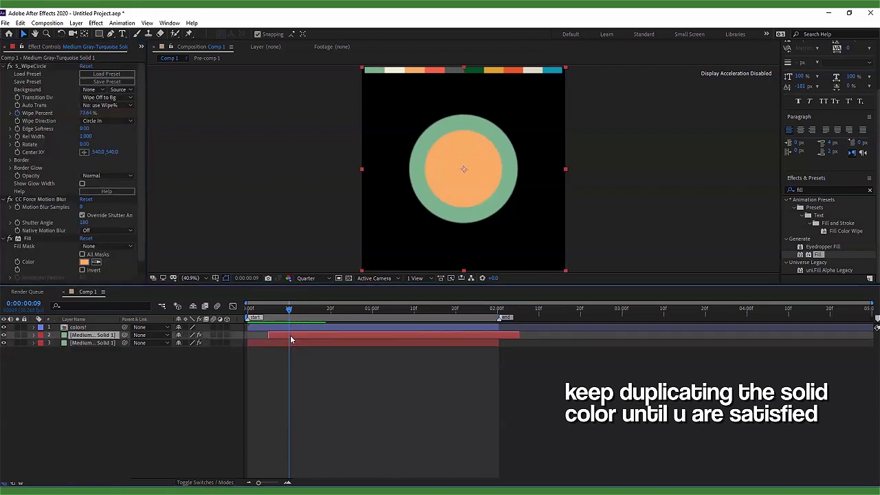
drag(290, 334, 313, 338)
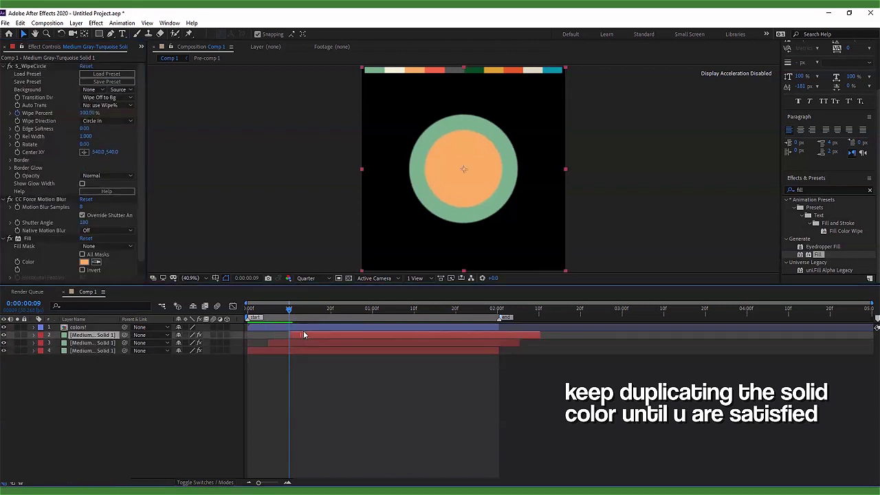
drag(289, 311, 315, 313)
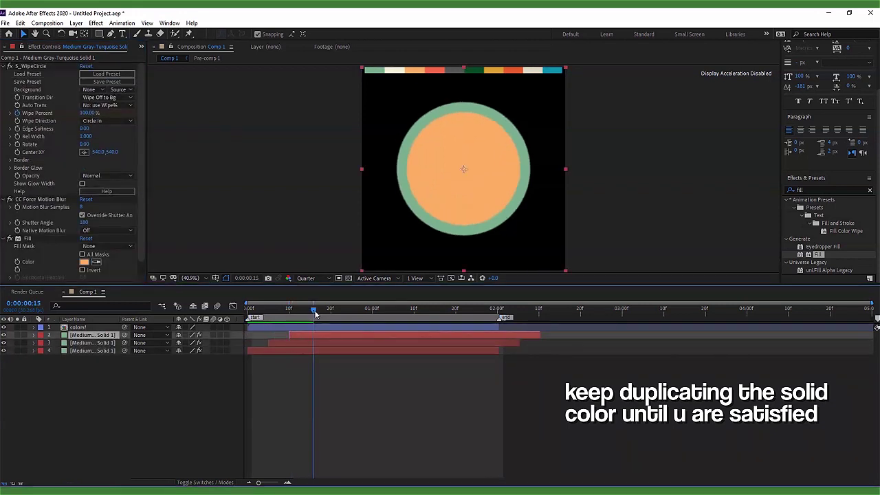
click(98, 262)
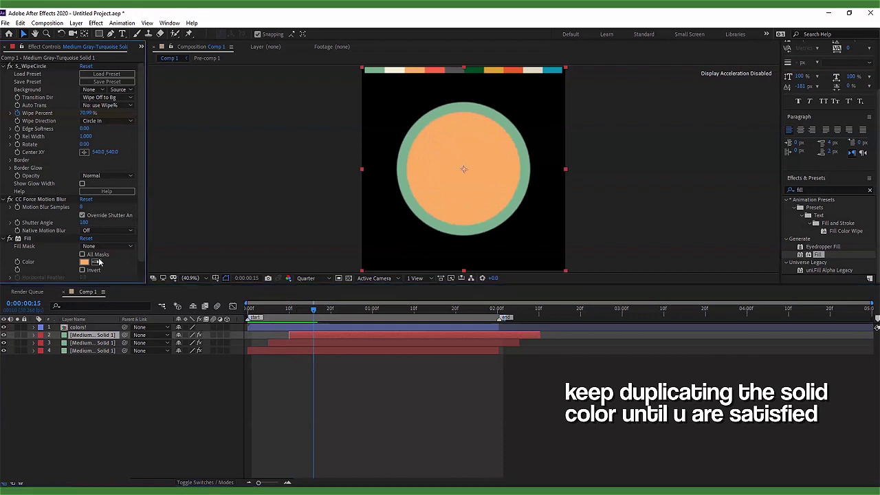
click(440, 69)
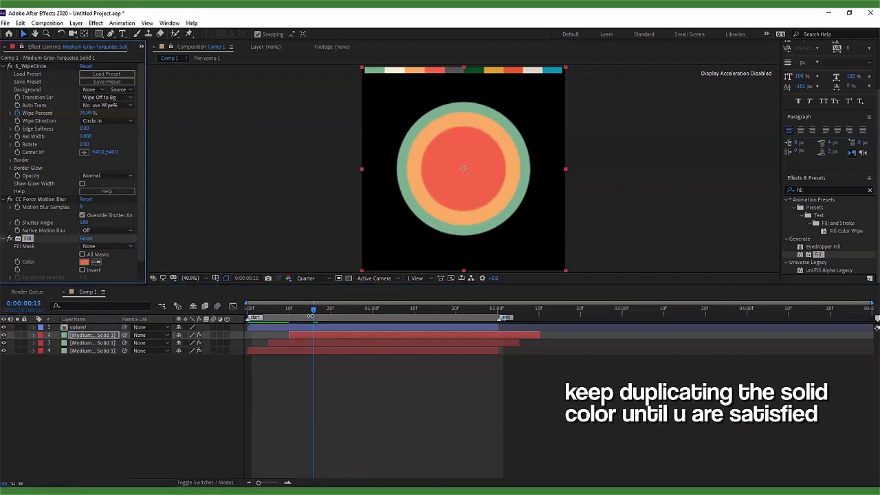
Add another offset ring copy filled dark green
mouse_move(314, 311)
mouse_down()
mouse_move(289, 314)
mouse_move(332, 335)
mouse_move(329, 311)
mouse_move(337, 311)
mouse_up()
key(ctrl+d)
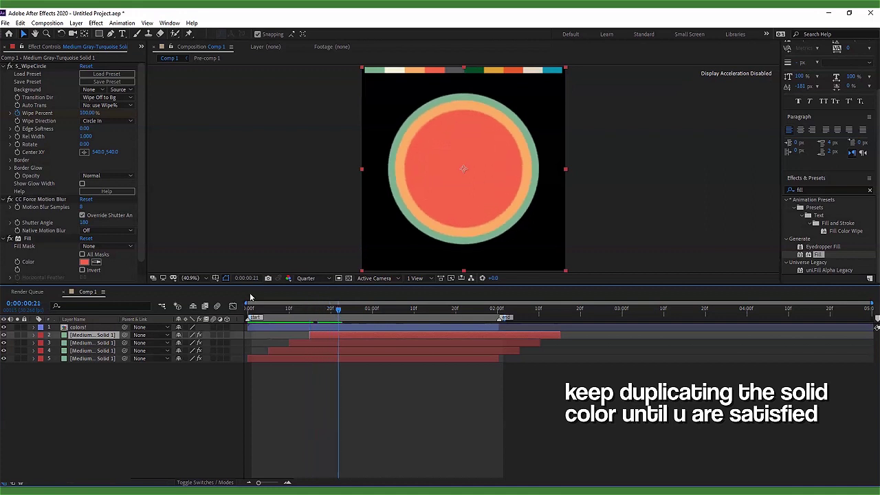
click(97, 261)
click(472, 70)
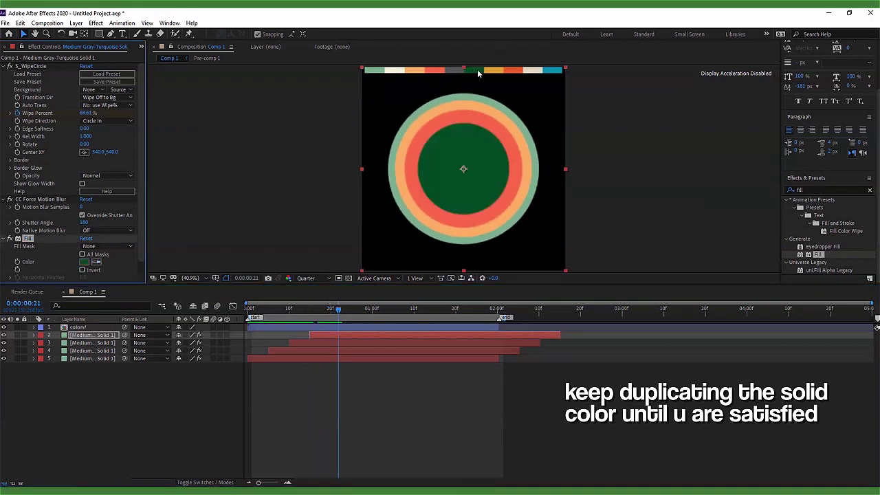
Add a ring copy starting at frame 18, filled yellow-orange
drag(341, 308, 251, 309)
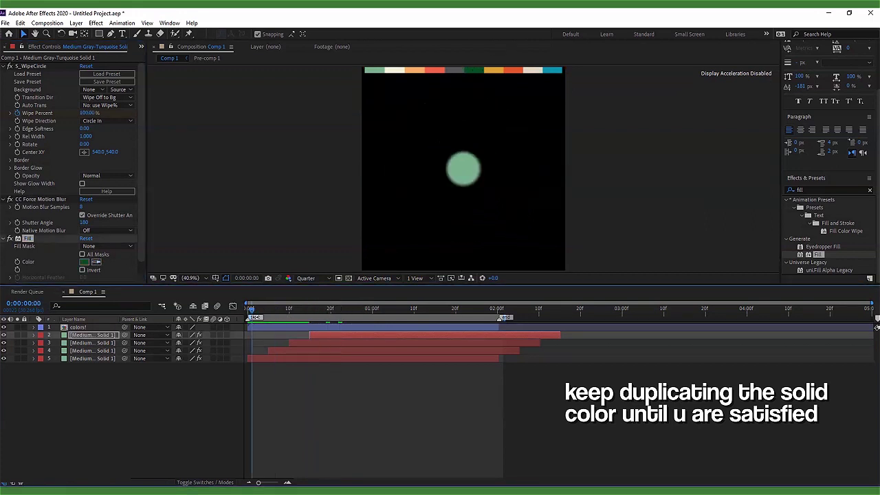
click(313, 316)
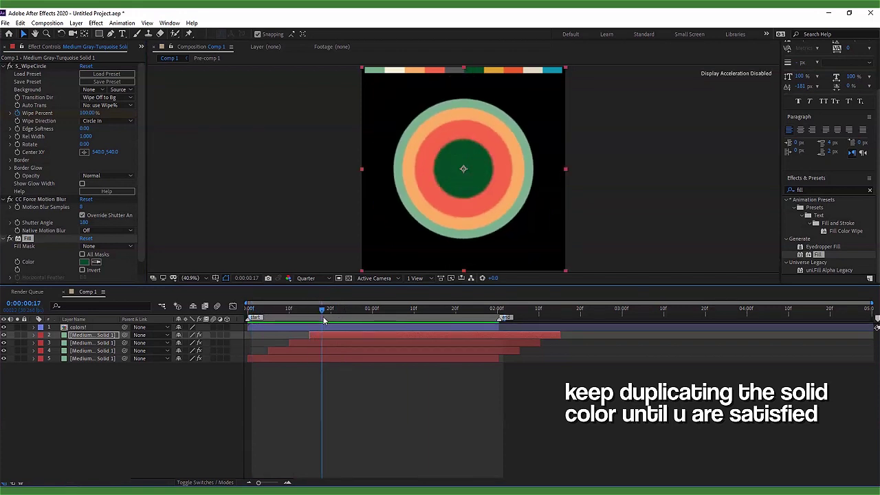
drag(315, 321, 326, 323)
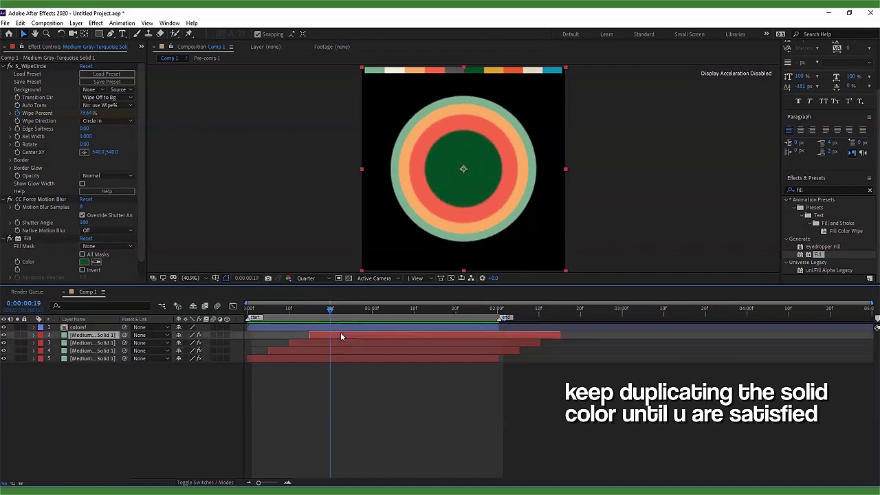
key(ctrl+d)
drag(341, 335, 361, 335)
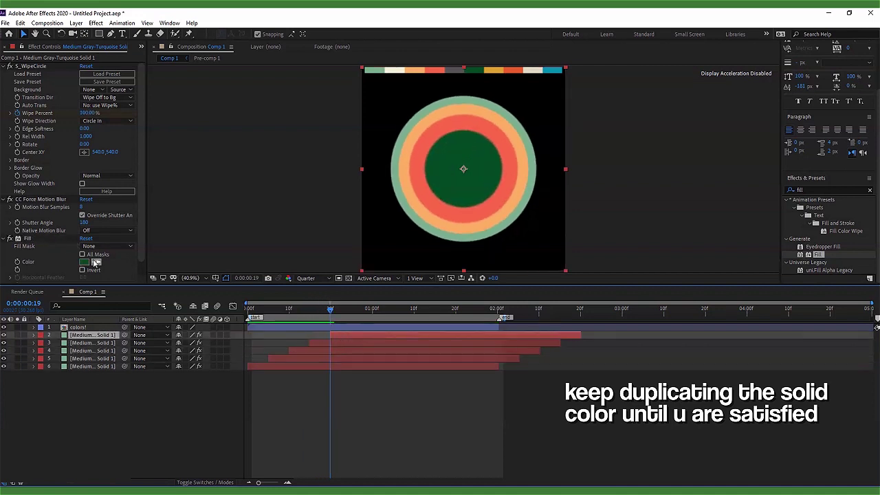
click(494, 74)
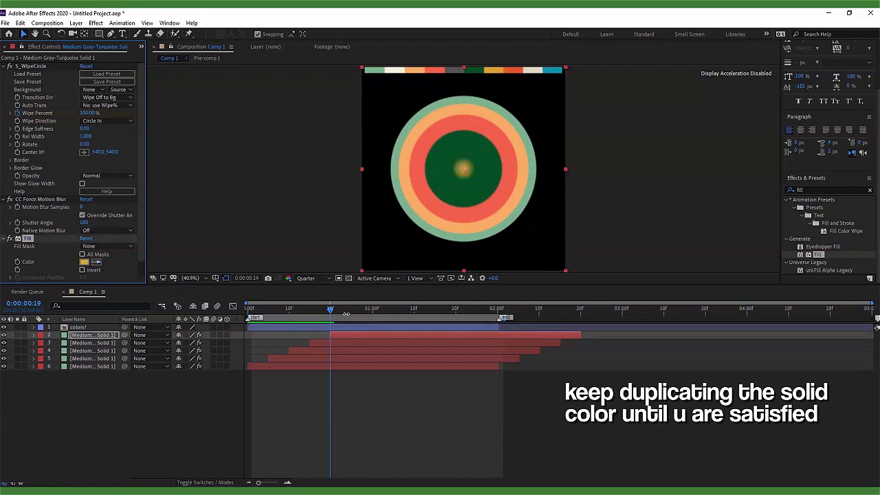
Add a further offset ring copy filled with the red-orange swatch
drag(332, 311, 350, 310)
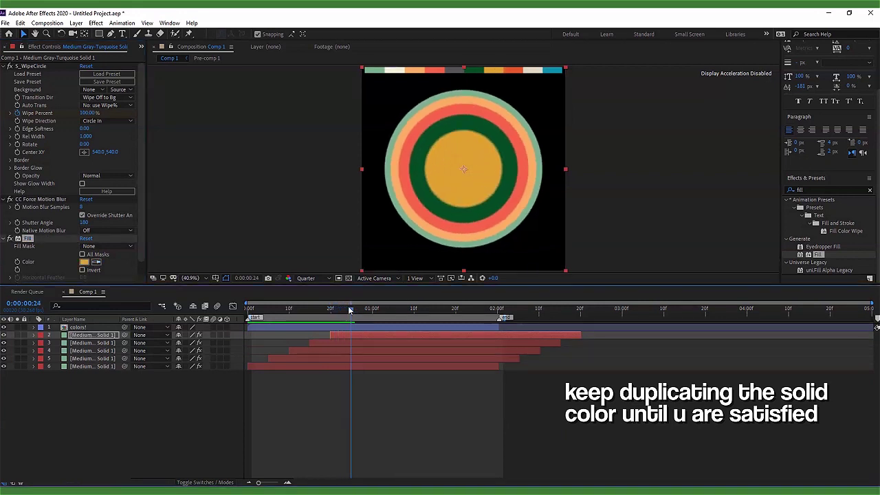
click(97, 263)
click(518, 71)
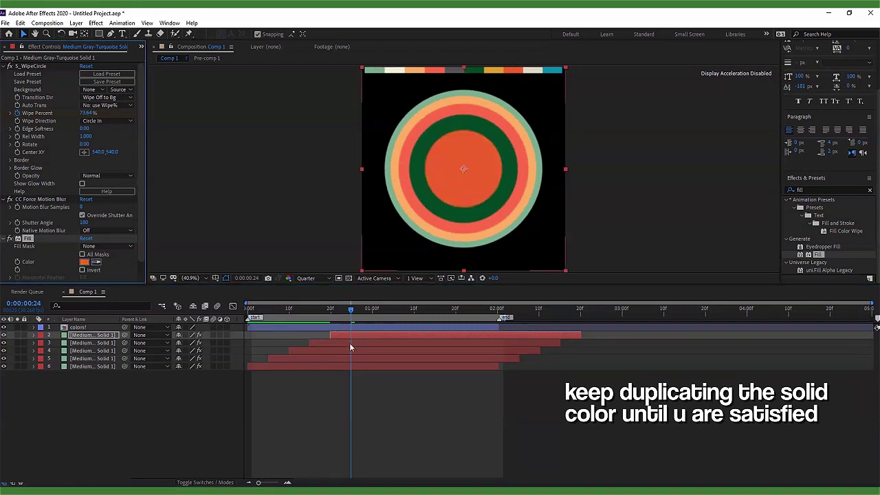
key(ctrl+z)
key(ctrl+d)
drag(351, 336, 374, 337)
drag(351, 309, 375, 310)
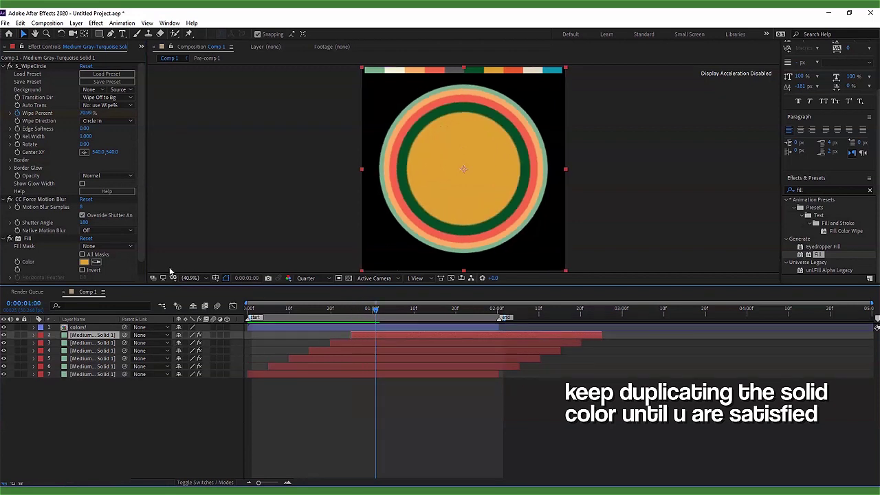
click(95, 262)
click(512, 71)
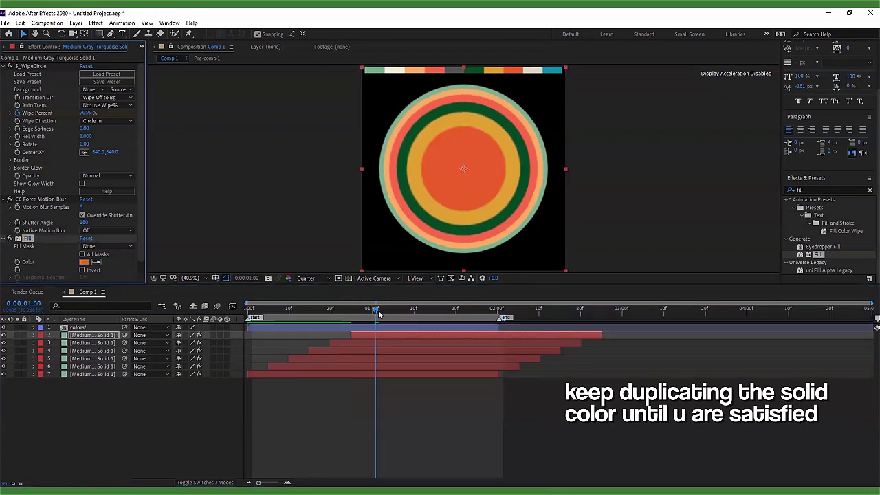
Add a final ring copy at frame 24 filled teal, and play back the rings
key(space)
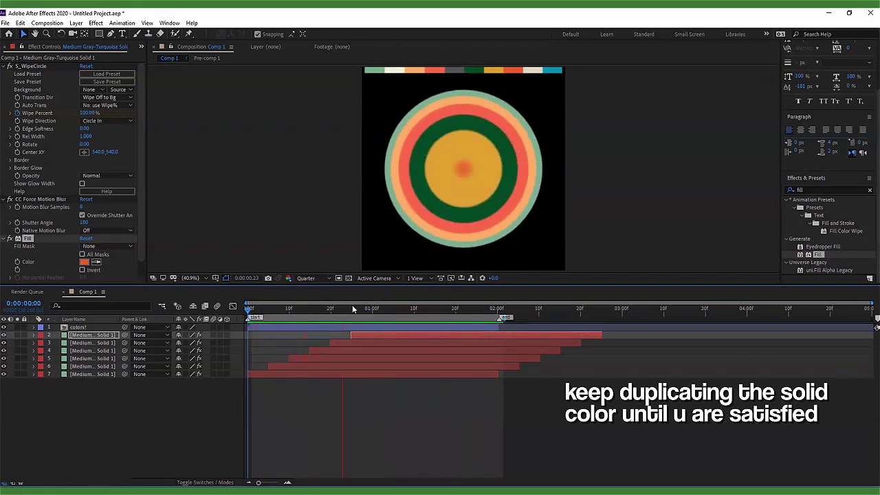
mouse_move(353, 310)
mouse_down()
mouse_move(353, 318)
mouse_move(399, 337)
mouse_up()
key(ctrl+d)
key(space)
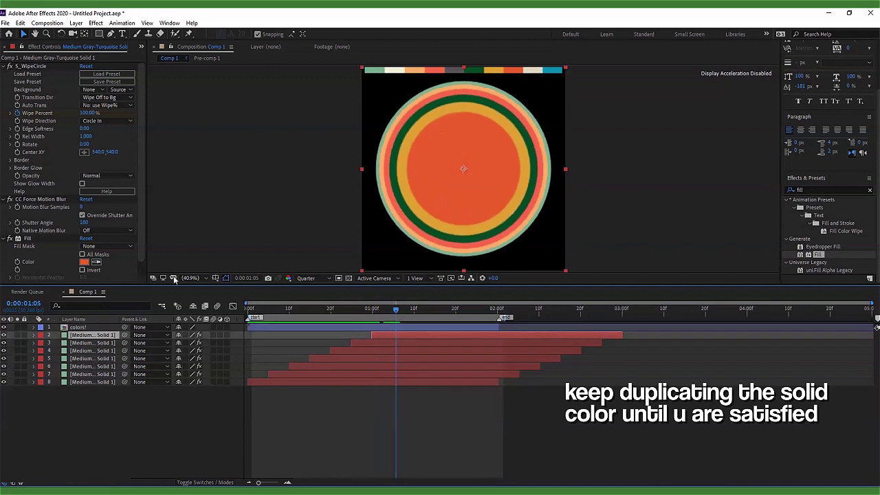
click(97, 262)
click(551, 70)
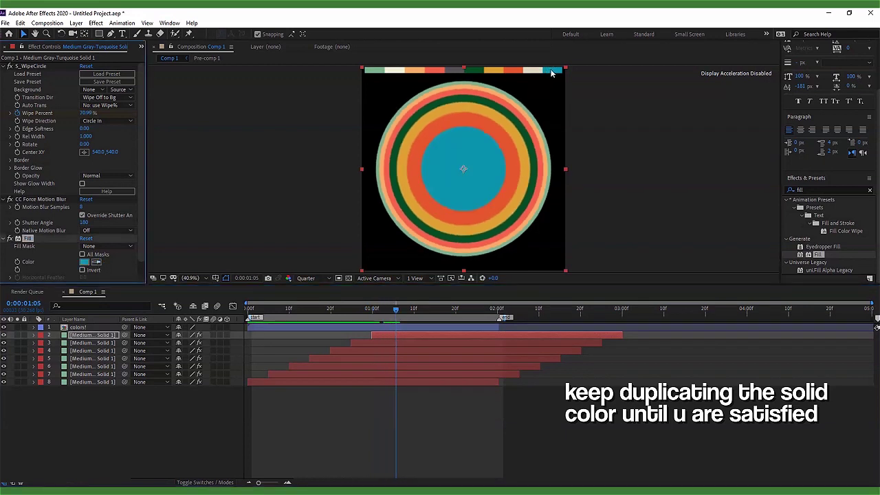
key(space)
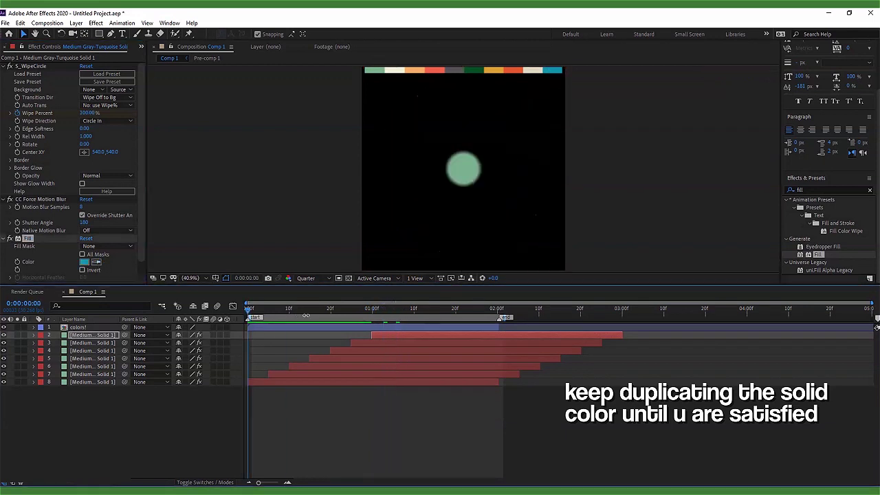
Trim all seven ring solids to end at 2 seconds and scrub to check
click(499, 311)
drag(240, 335, 318, 388)
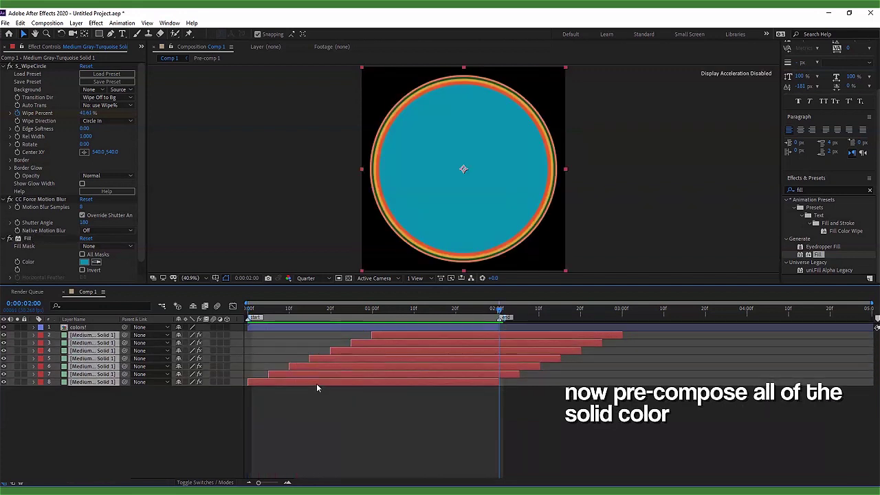
key(alt+bracketright)
click(248, 308)
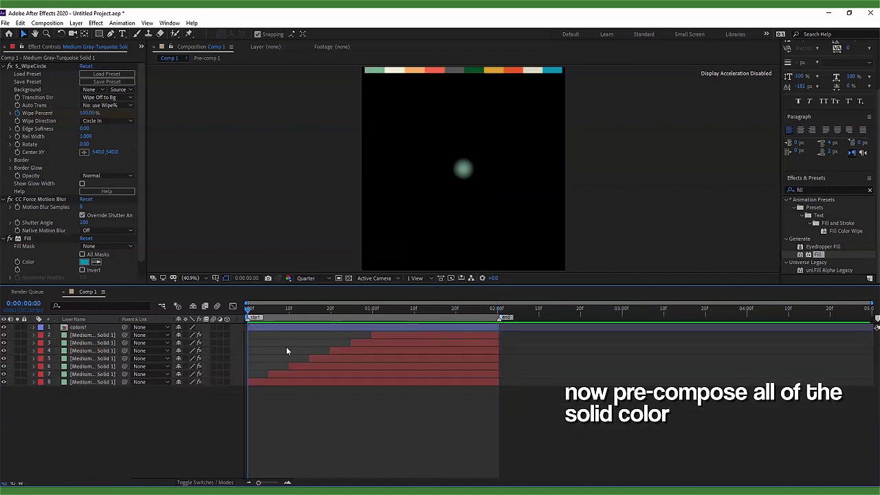
mouse_move(249, 310)
mouse_down()
mouse_move(411, 312)
mouse_move(400, 315)
mouse_up()
Pre-compose the seven ring solids into a single Pre-comp 2 layer
click(402, 334)
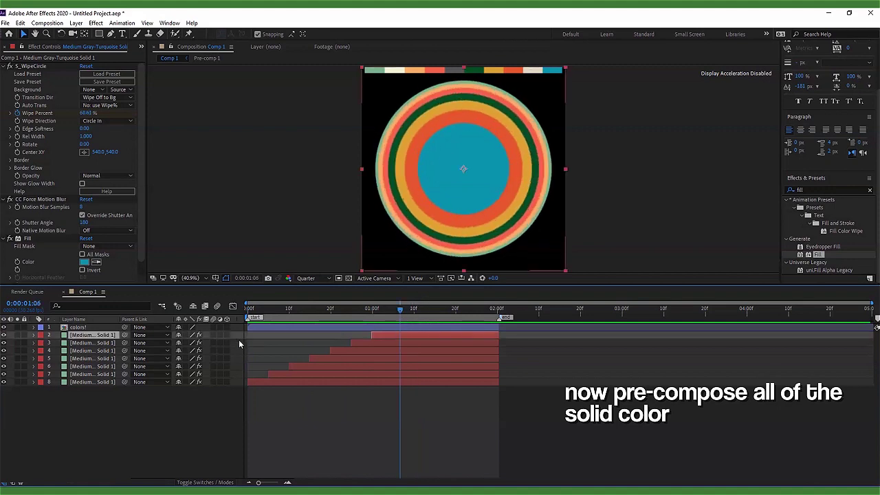
drag(238, 337, 345, 379)
right_click(346, 380)
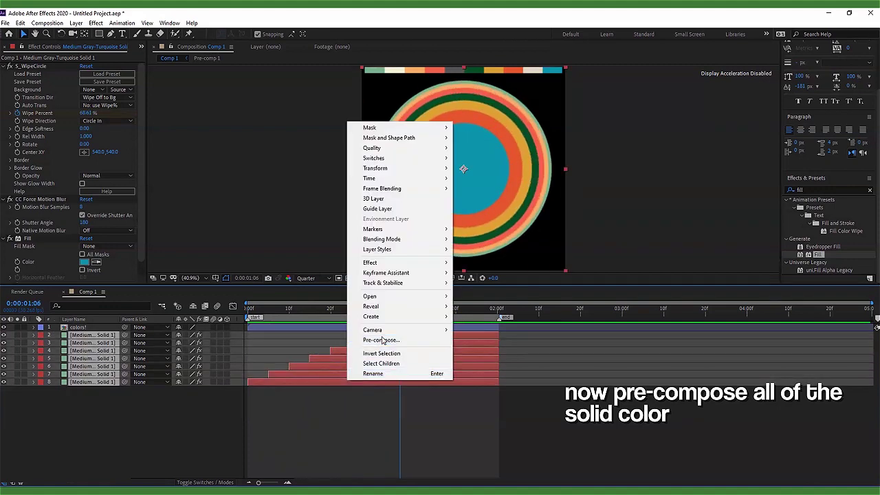
click(364, 341)
click(443, 307)
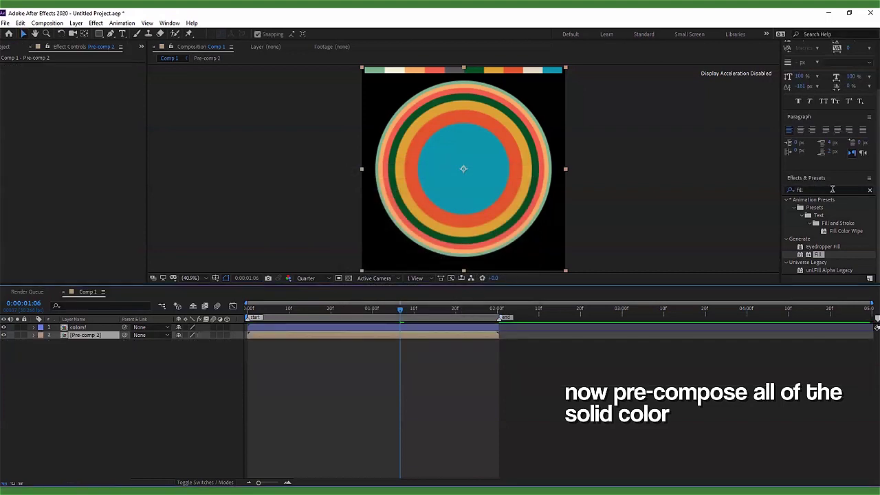
click(831, 189)
Search 'circle' and apply S_WipeCircle to Pre-comp 2
text(circle)
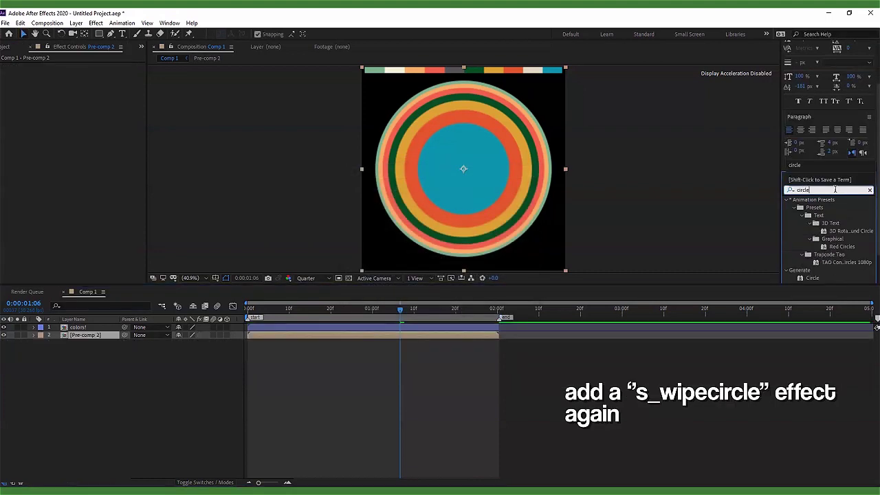
scroll(824, 261, down, 2)
click(825, 271)
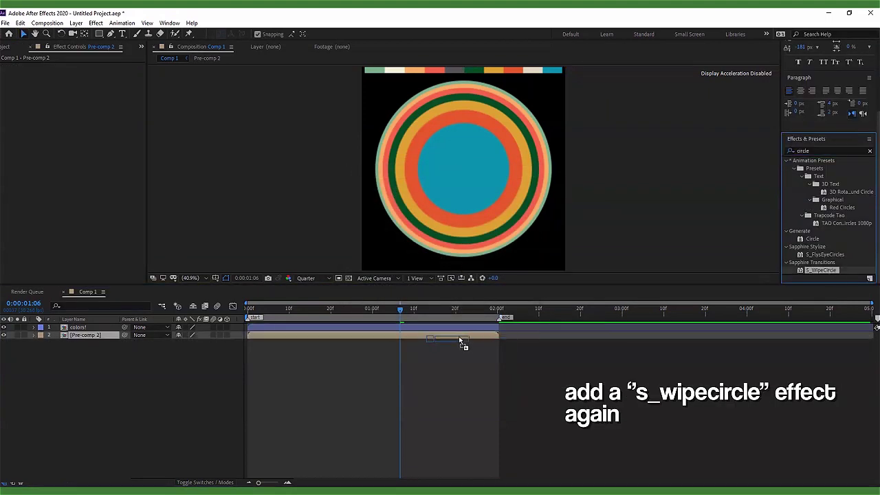
drag(459, 336, 455, 334)
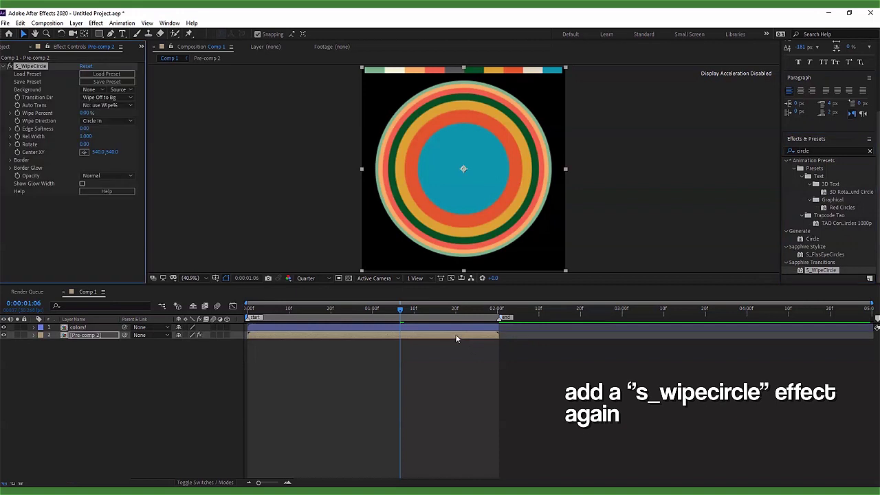
Set Wipe Direction to Circle Out and set a Wipe Percent keyframe at 0%
click(103, 120)
click(88, 138)
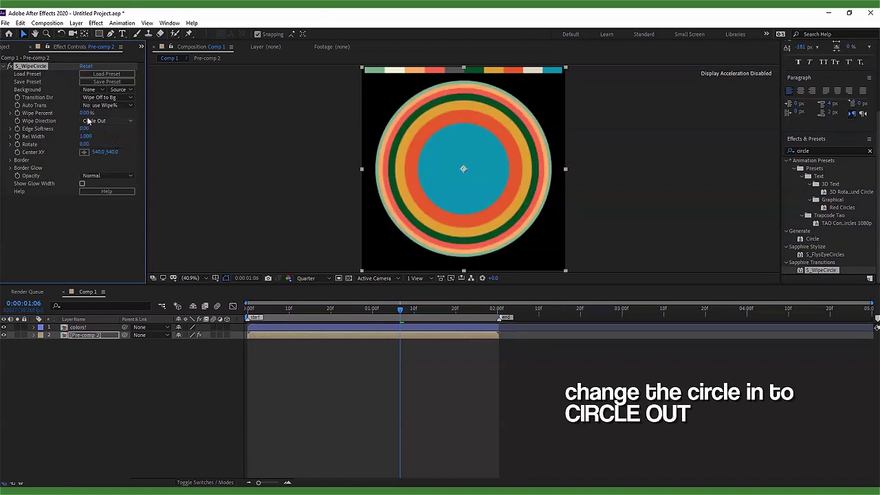
drag(86, 112, 87, 112)
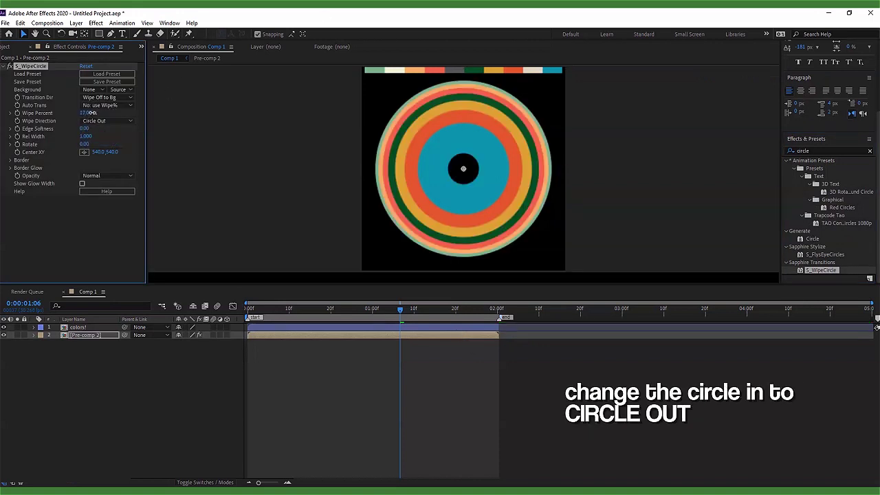
click(17, 113)
Keyframe Wipe Percent to 36% at 01:29, move the 0% key to 01:01, and easy-ease both
drag(400, 309, 495, 328)
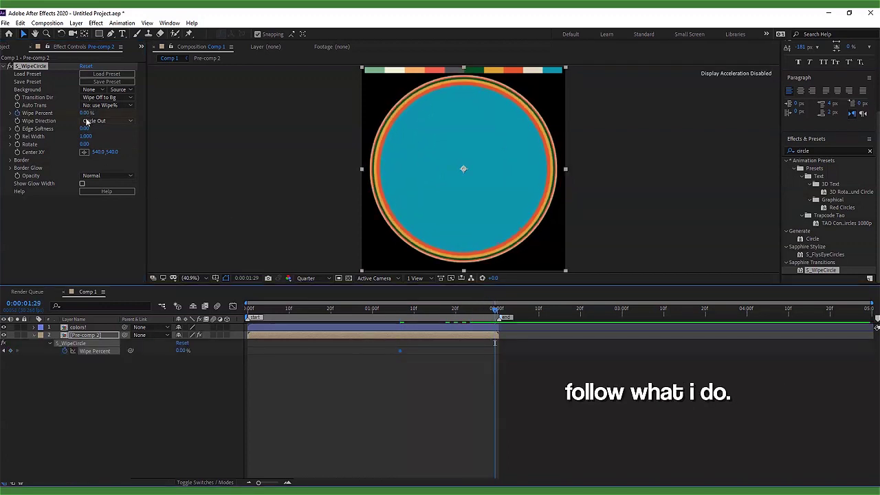
drag(84, 113, 104, 113)
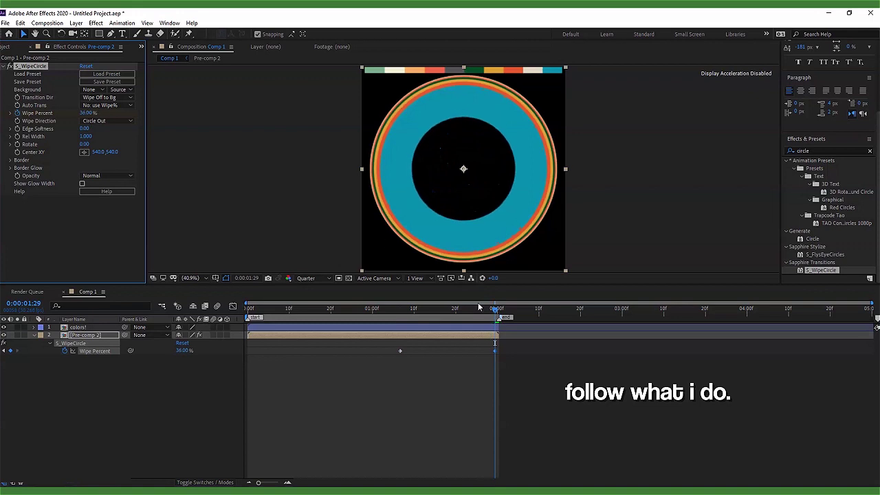
drag(479, 307, 379, 322)
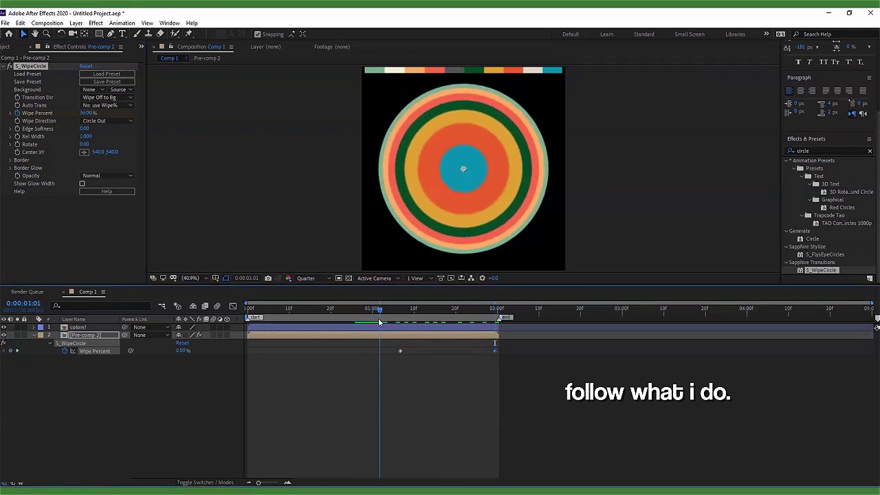
drag(400, 350, 363, 351)
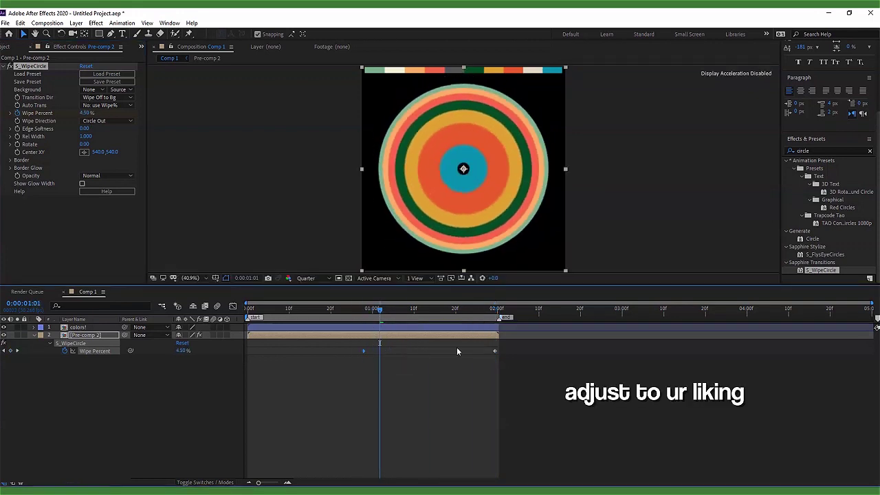
drag(528, 351, 351, 369)
key(F9)
Drag the Wipe Percent influence handles into an early speed spike with a long slow finish, then preview to 01:29
click(232, 306)
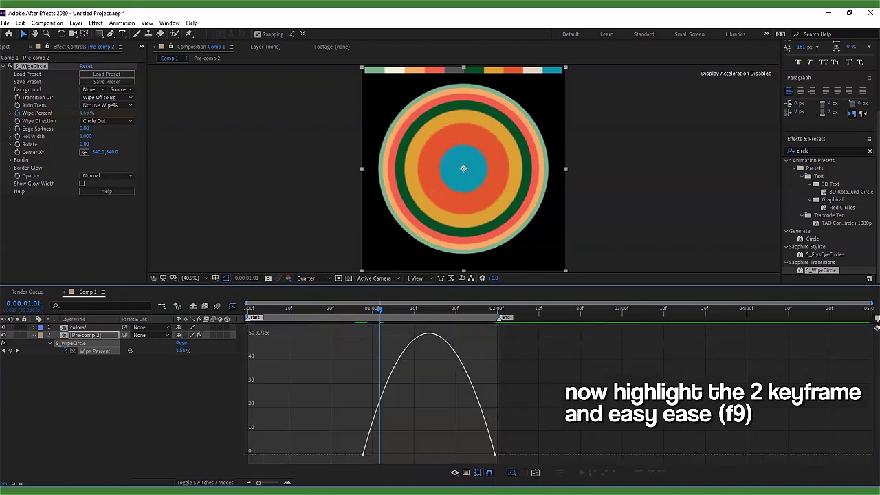
drag(383, 457, 344, 455)
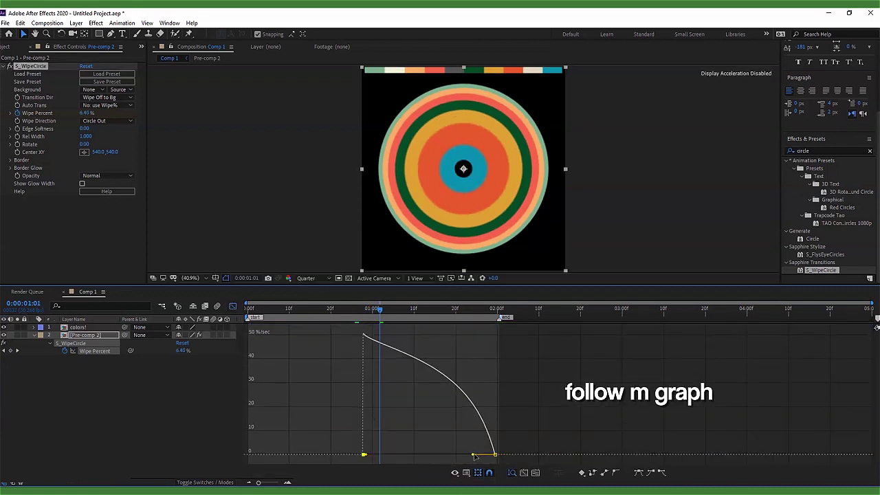
drag(475, 454, 428, 455)
key(space)
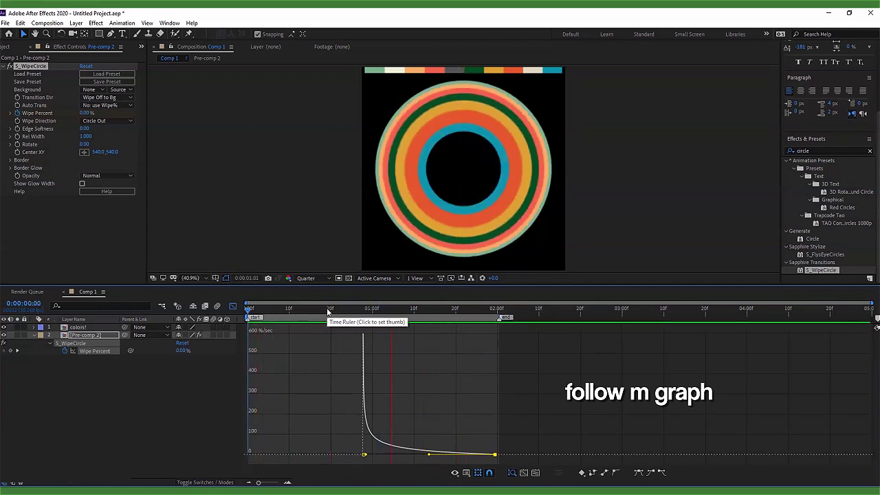
click(396, 309)
drag(406, 313, 495, 317)
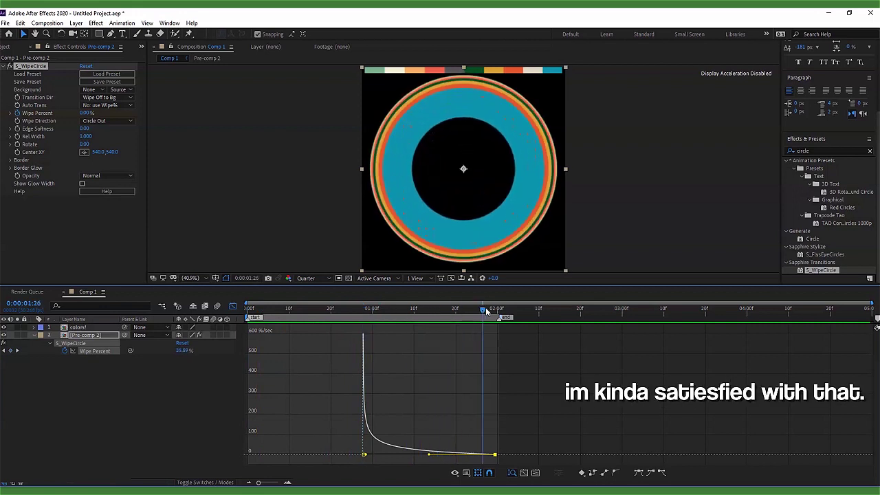
Move the Wipe Percent keyframes to about 22f and 01:18, and replay the wipe
click(233, 305)
key(j)
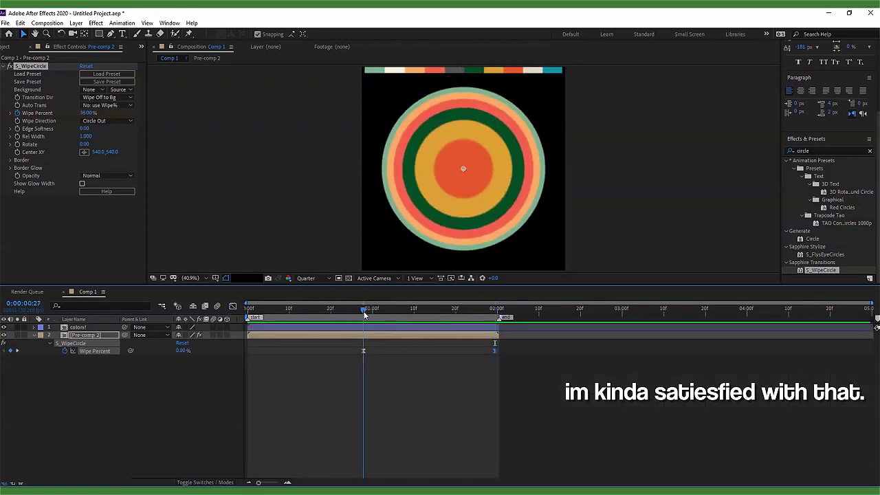
drag(363, 353, 341, 353)
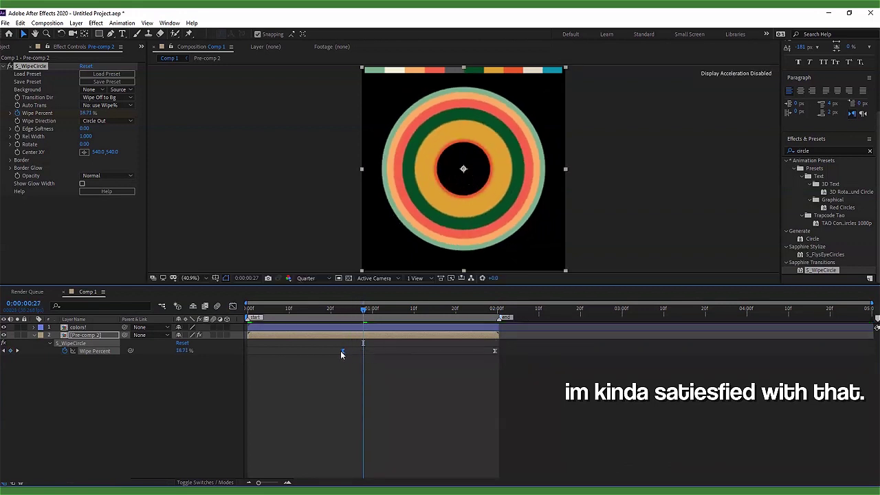
key(space)
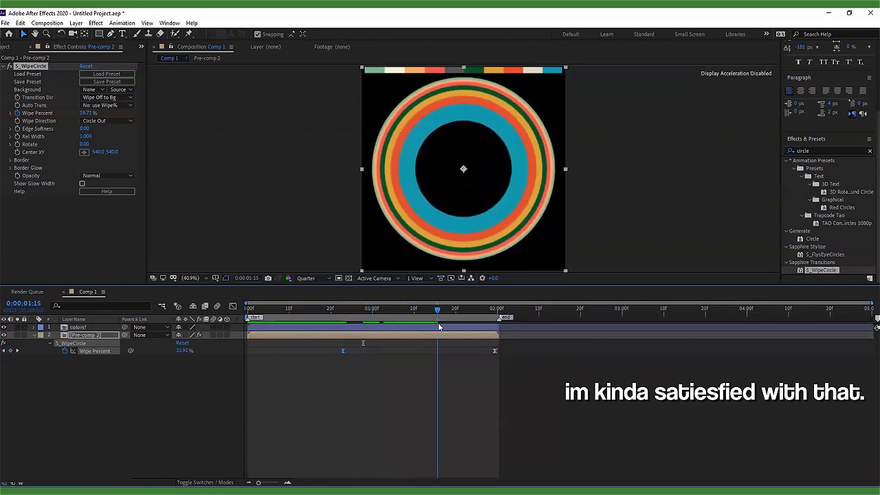
drag(494, 353, 460, 353)
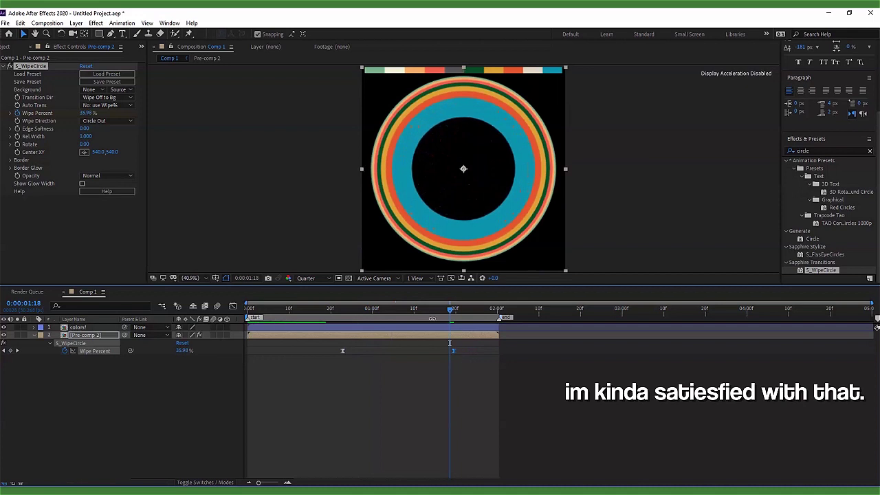
drag(450, 310, 316, 310)
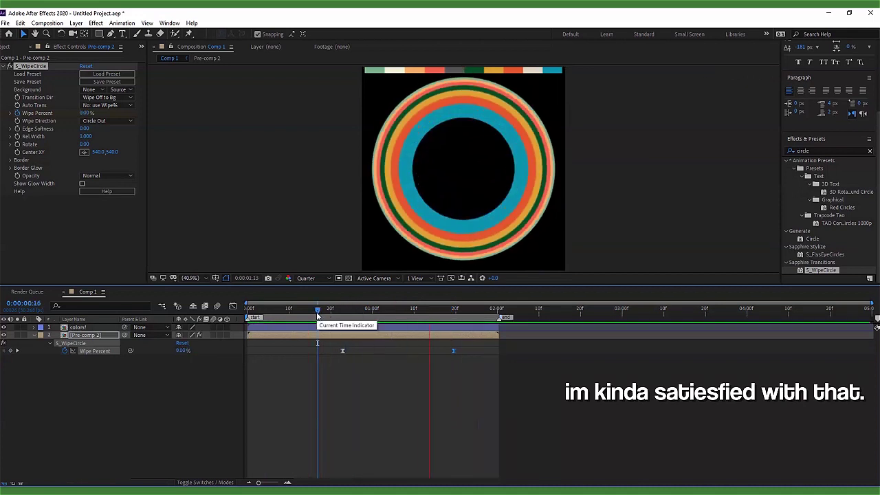
key(space)
Duplicate Pre-comp 2 and scale the new copy down to 84%
key(ctrl+d)
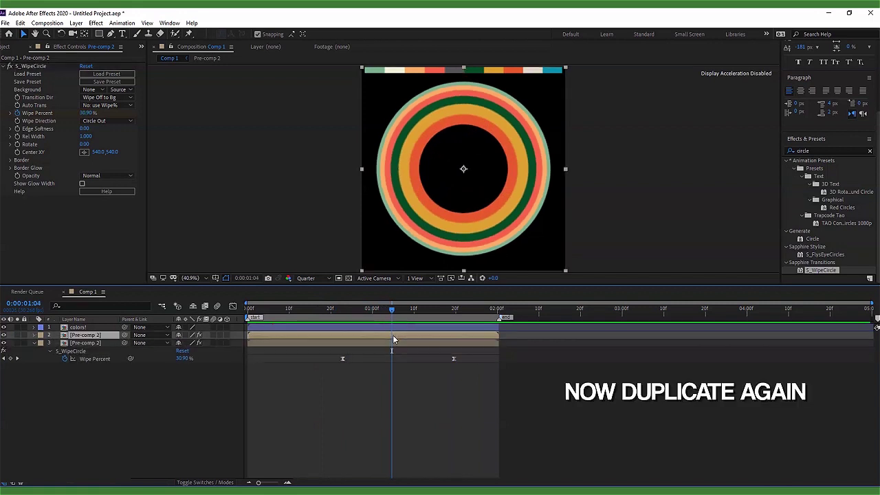
click(397, 342)
key(s)
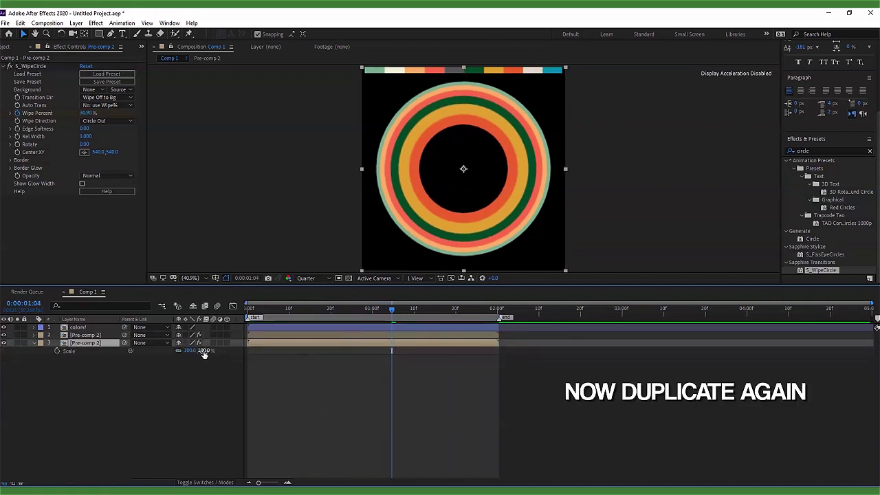
drag(203, 353, 199, 351)
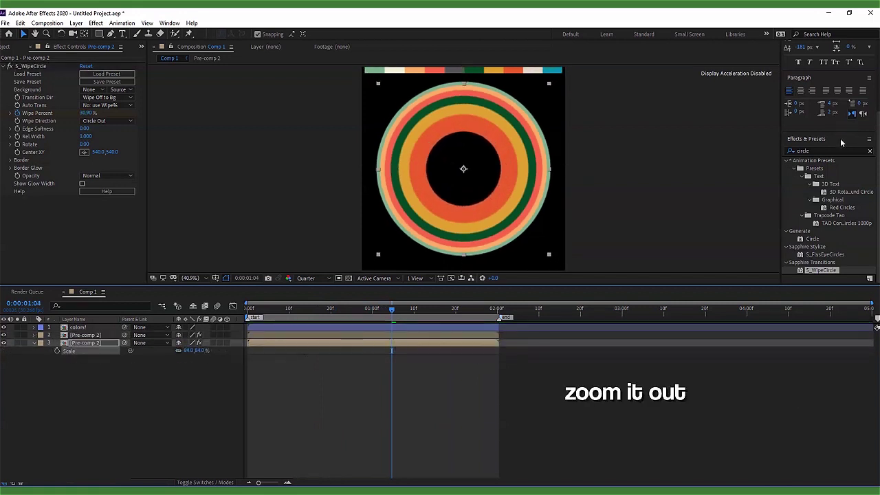
click(833, 158)
Apply a Fill effect to the 84% duplicate layer and set its colour to white (FFFFFF)
text(fill)
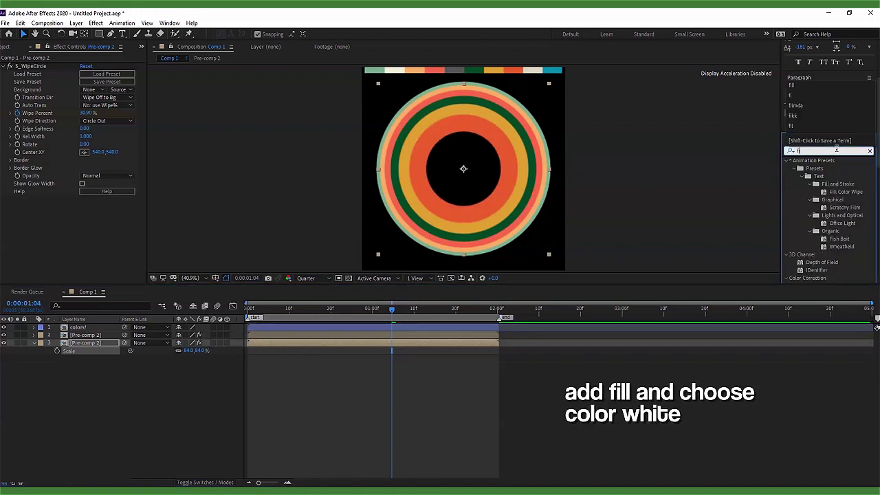
drag(819, 255, 269, 232)
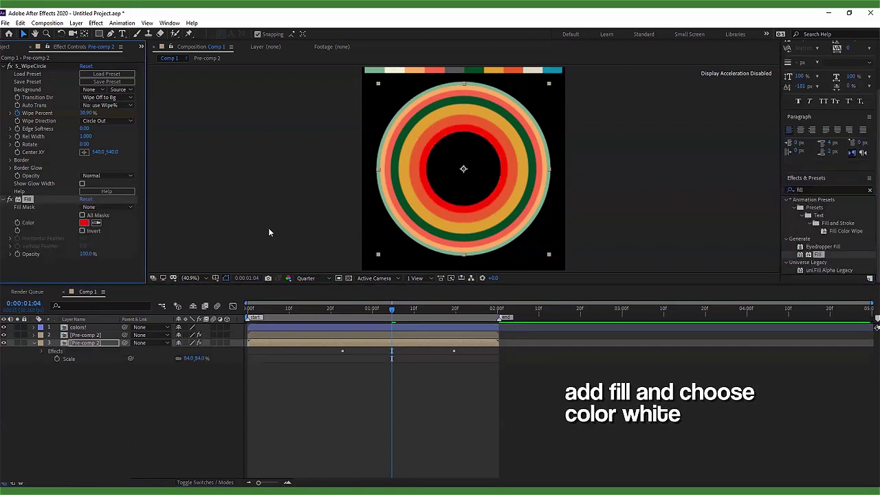
click(83, 222)
click(90, 273)
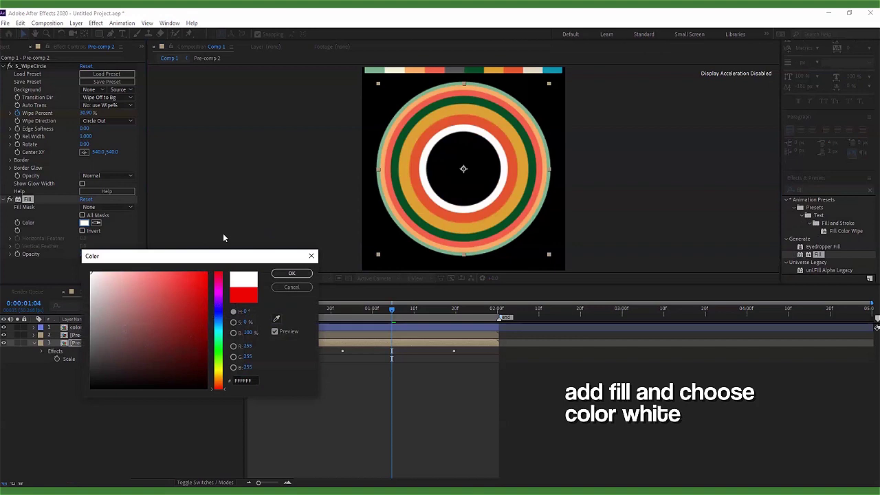
click(291, 273)
drag(387, 310, 314, 309)
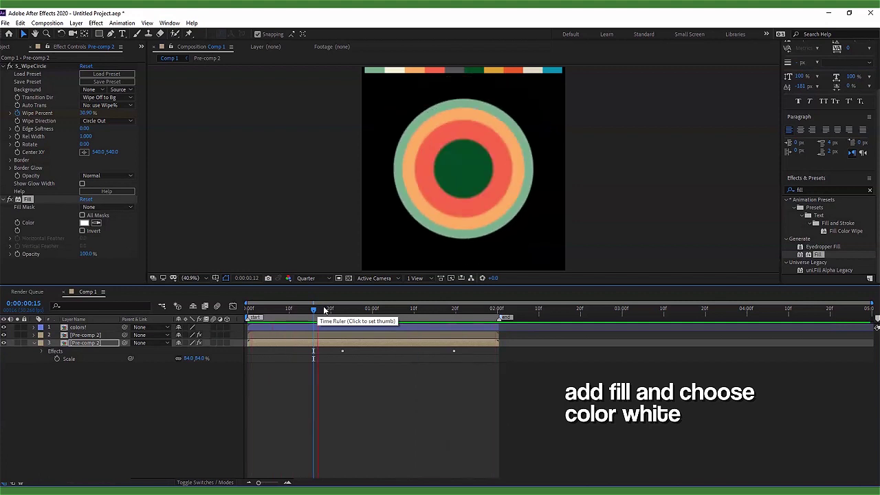
Add original.jpg from the project as a new layer starting at 00:22, then preview
click(367, 310)
click(371, 310)
click(11, 48)
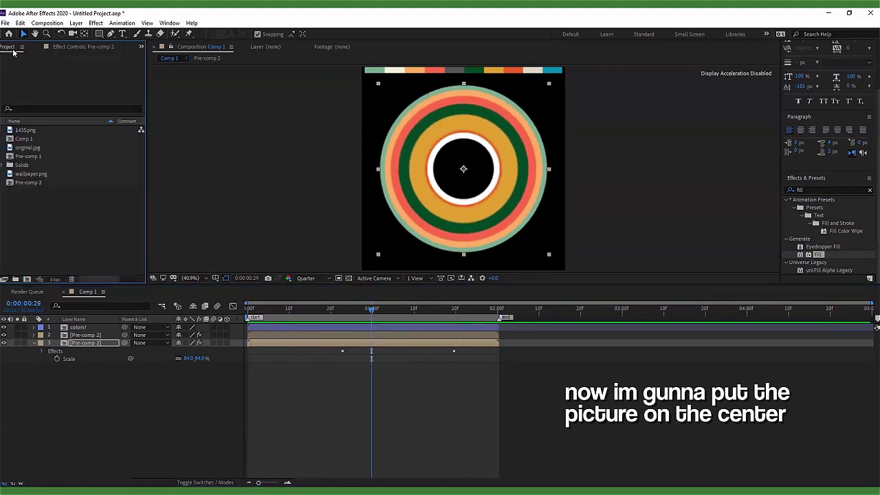
drag(39, 147, 358, 353)
drag(372, 307, 343, 309)
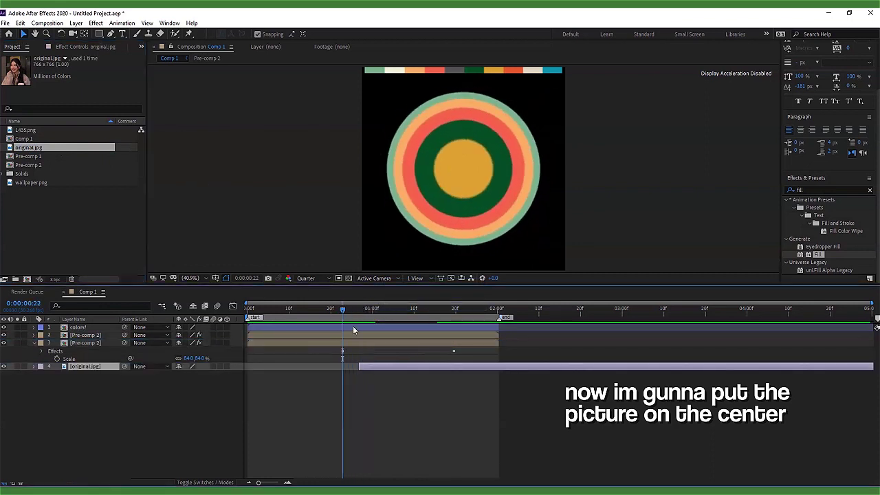
drag(377, 367, 361, 368)
key(space)
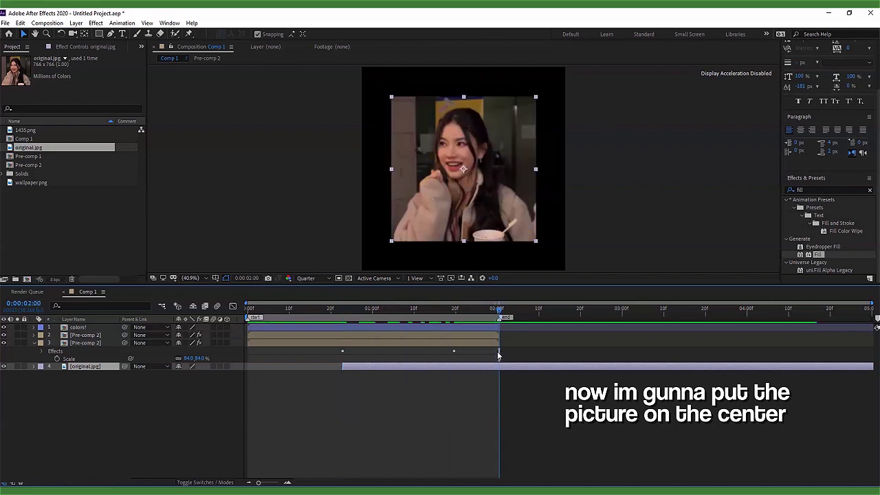
Split the photo at two seconds, delete the second half, and scale it from 20% to 64% inside the white ring
key(ctrl+shift+d)
key(Delete)
click(496, 310)
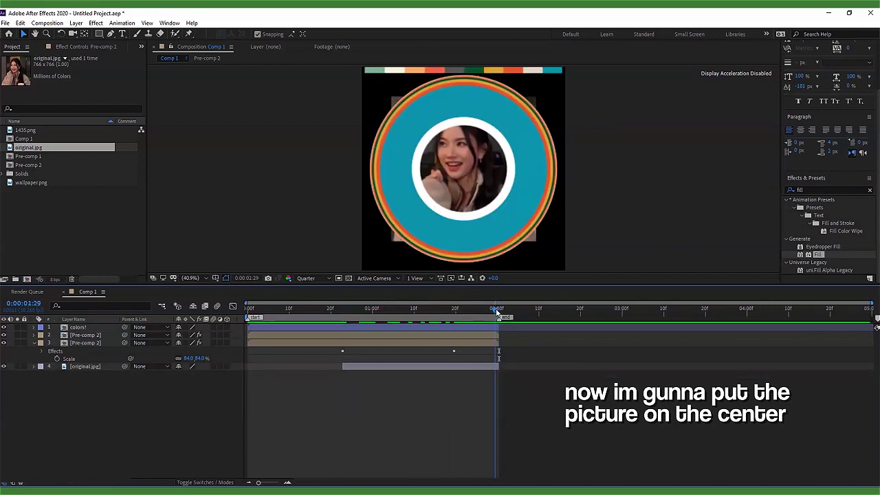
click(493, 369)
key(s)
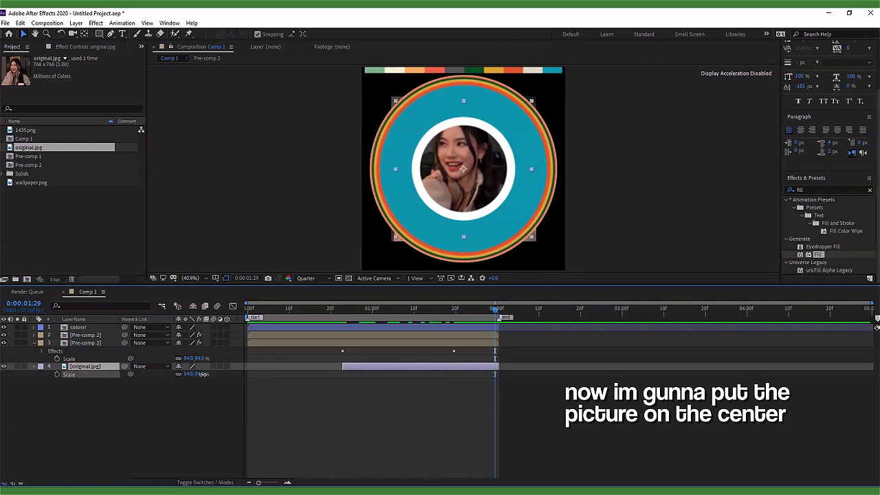
drag(203, 374, 192, 375)
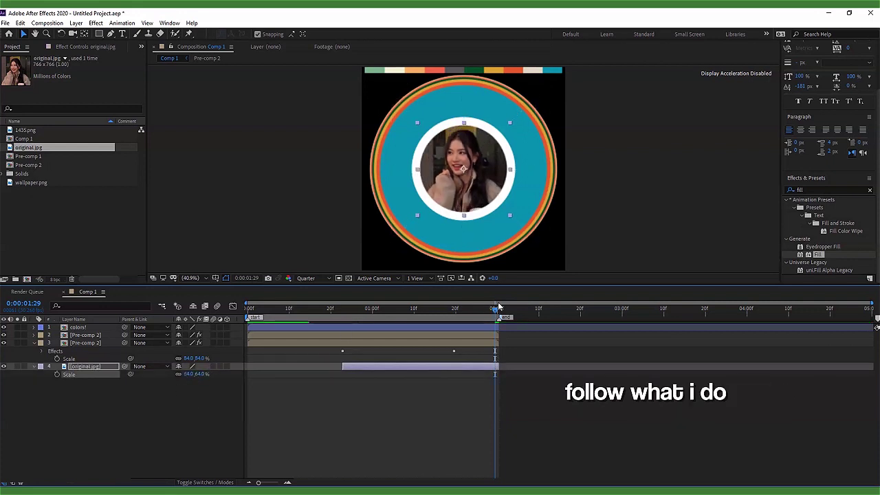
drag(498, 306, 338, 320)
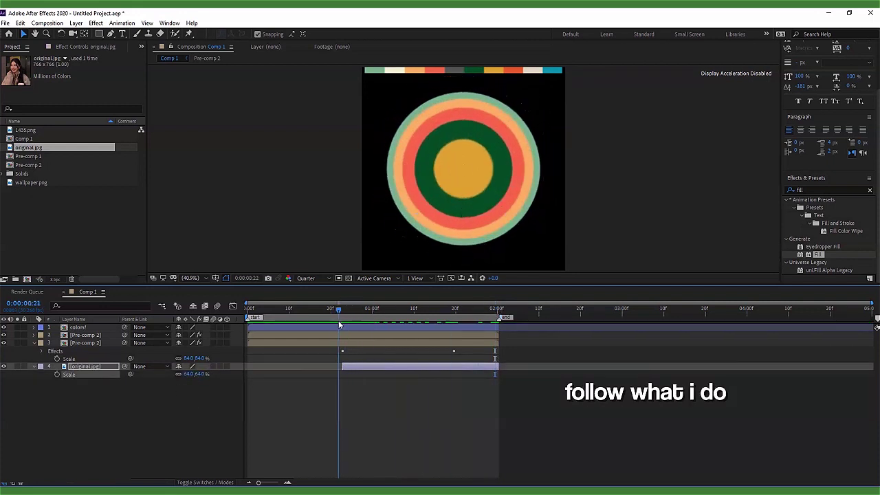
key(space)
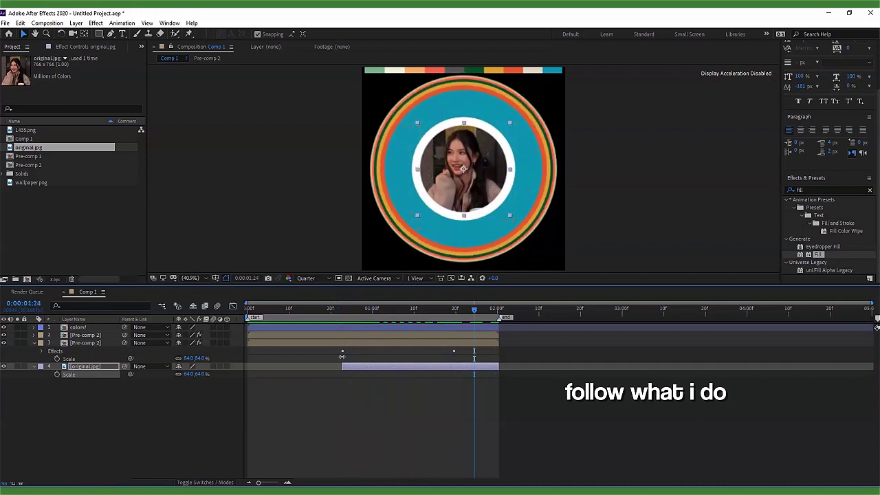
drag(482, 311, 494, 315)
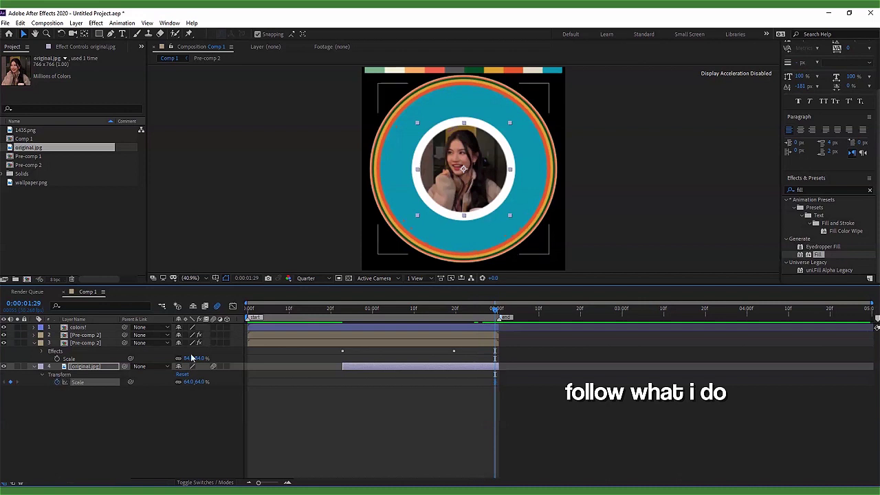
drag(377, 315, 347, 319)
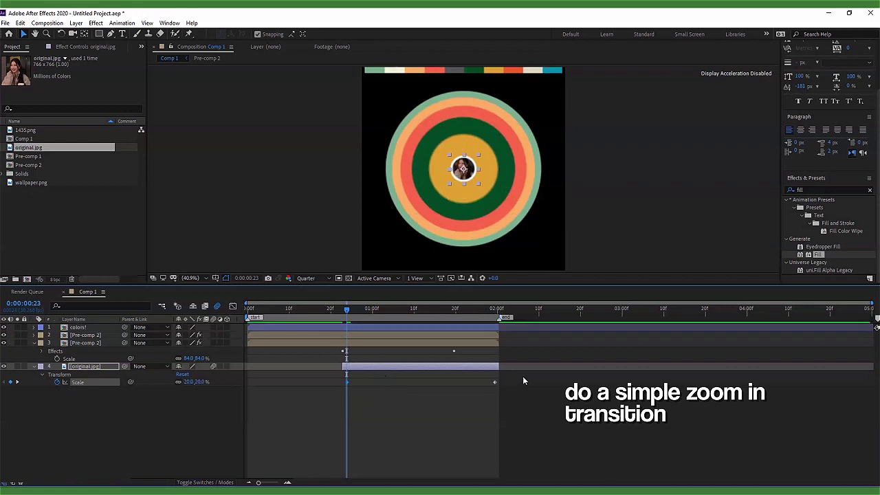
Easy-ease the photo's Scale keyframes and shape the value graph for a fast start and slow settle
drag(523, 376, 336, 397)
key(F9)
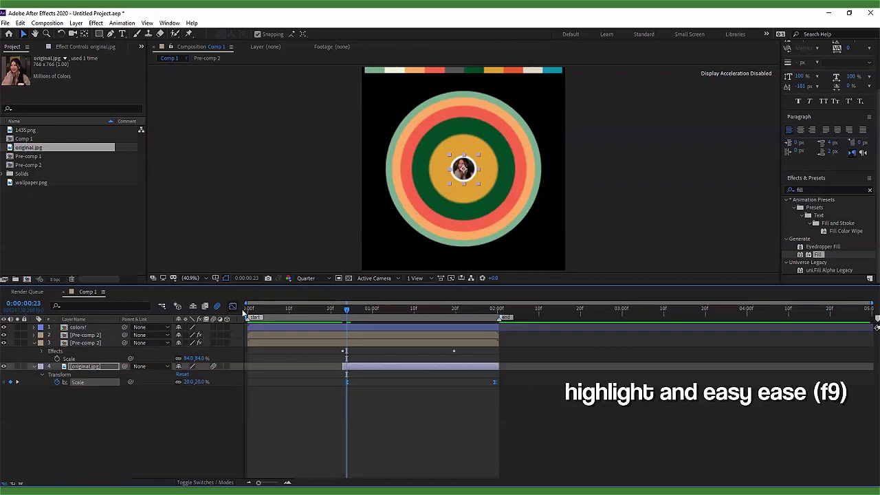
click(233, 306)
click(454, 472)
click(509, 374)
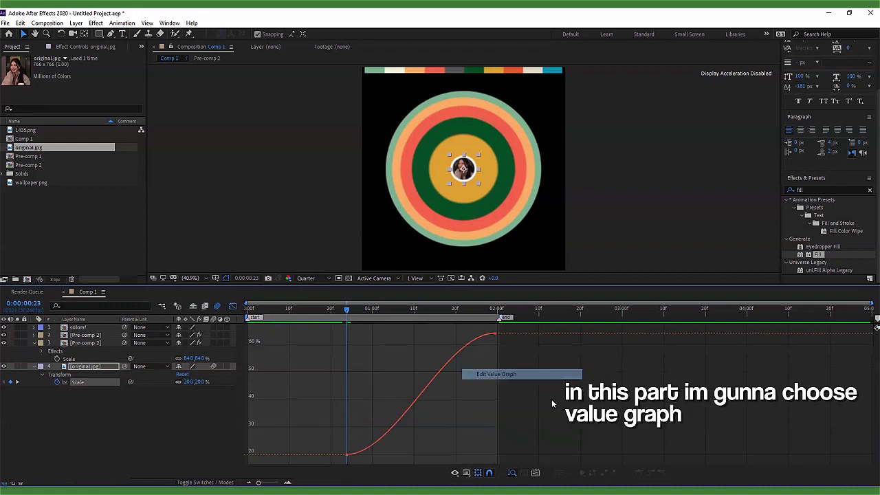
drag(505, 327, 327, 470)
drag(396, 456, 313, 351)
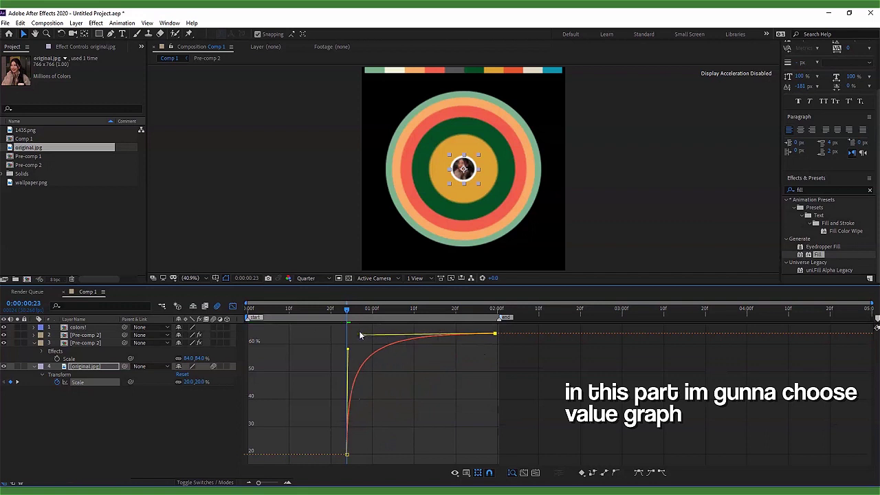
mouse_move(350, 309)
mouse_down()
mouse_move(446, 312)
mouse_move(242, 316)
mouse_up()
key(space)
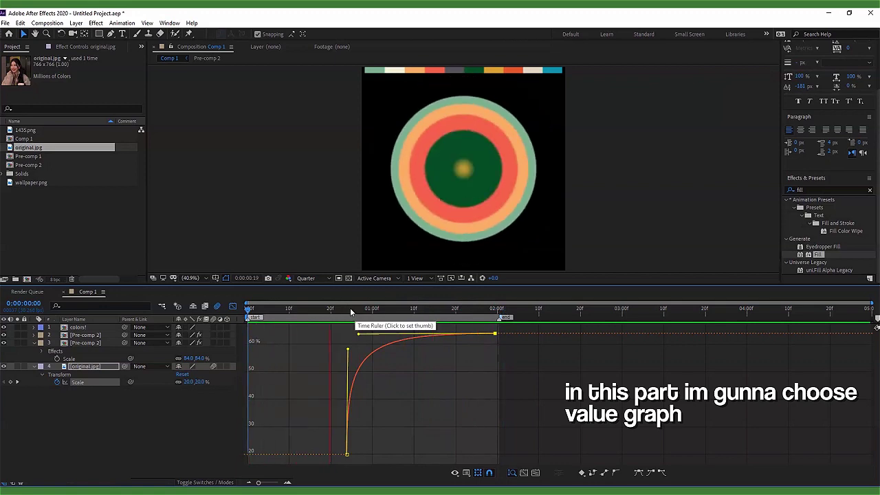
click(343, 307)
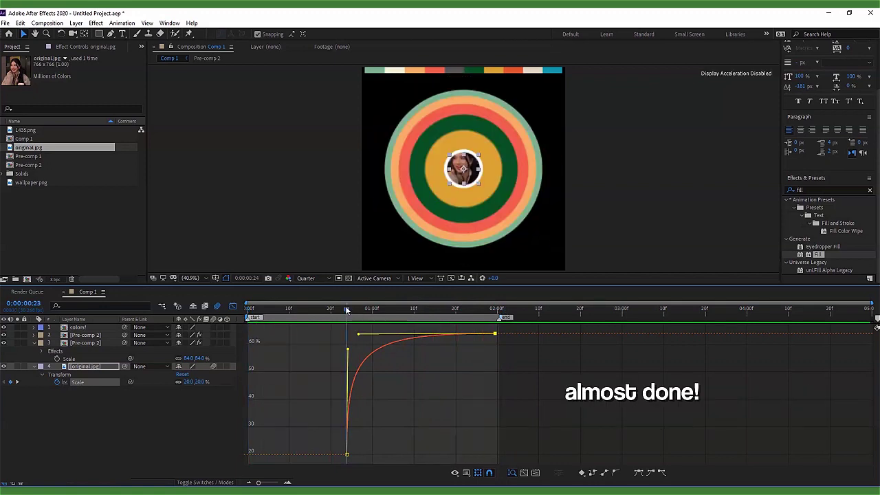
click(233, 306)
Pre-compose both ring layers and the photo layer into Pre-comp 3
drag(354, 314, 398, 310)
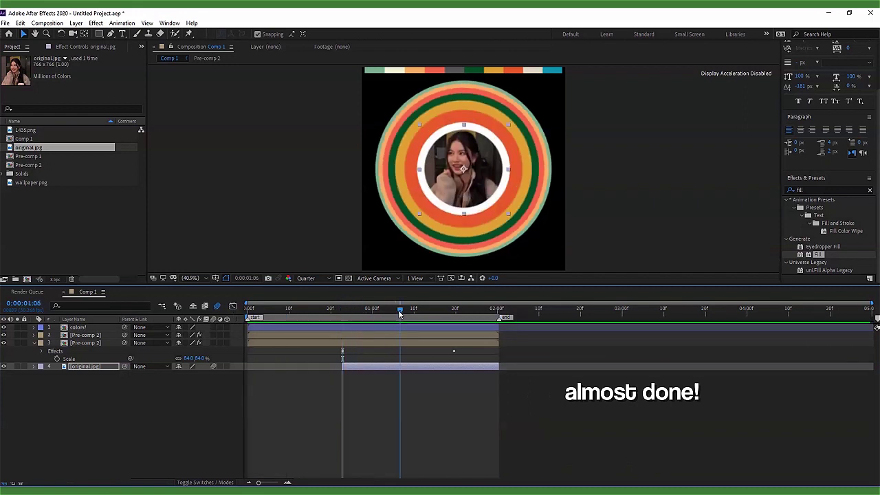
click(388, 343)
key(u)
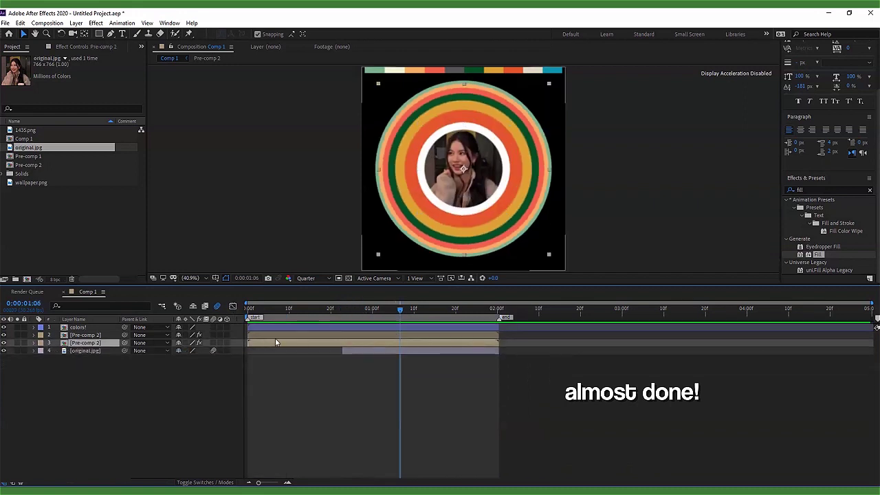
ctrl+click(310, 334)
ctrl+click(357, 350)
right_click(359, 350)
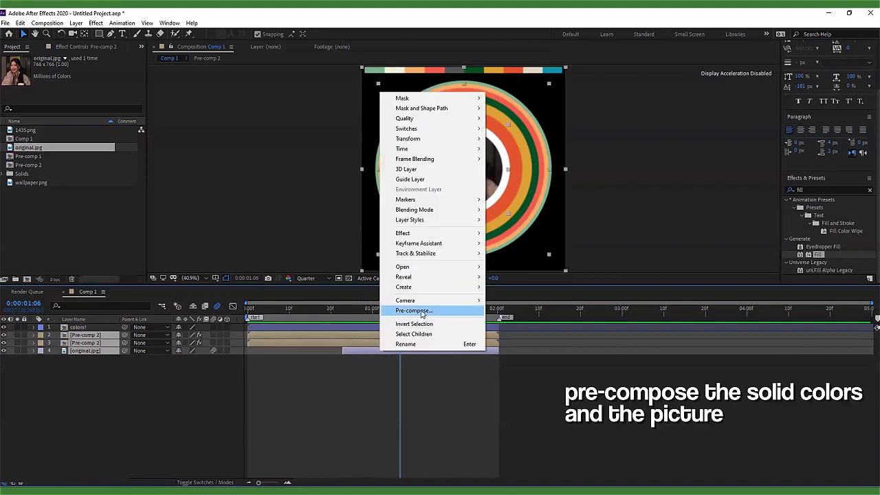
click(460, 309)
click(460, 310)
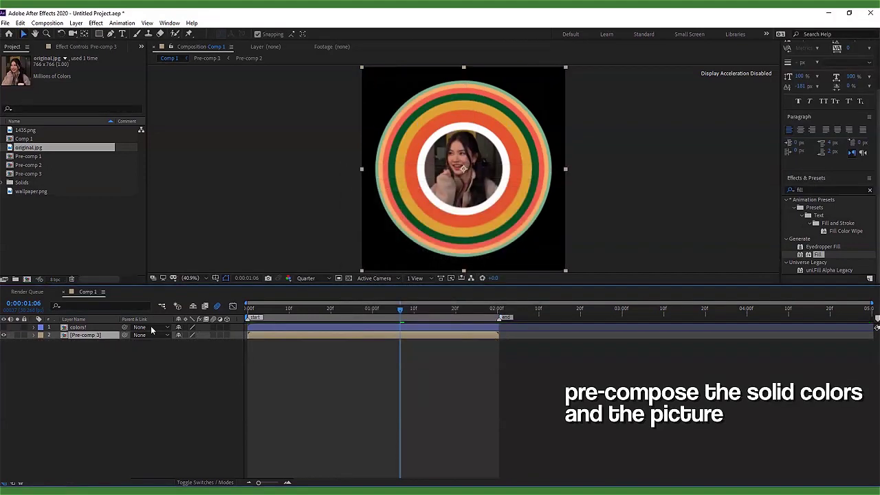
Create a new pink (E986C3) solid layer
right_click(237, 332)
mouse_move(275, 335)
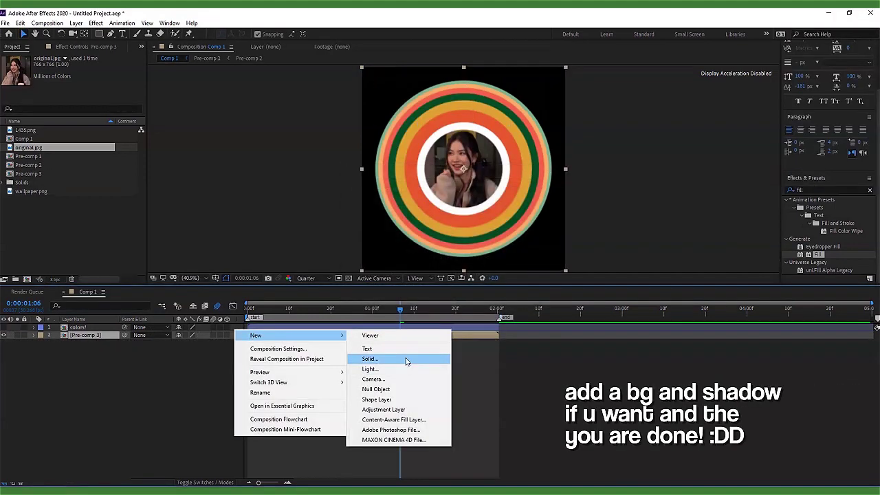
click(405, 357)
click(204, 328)
drag(217, 340, 229, 294)
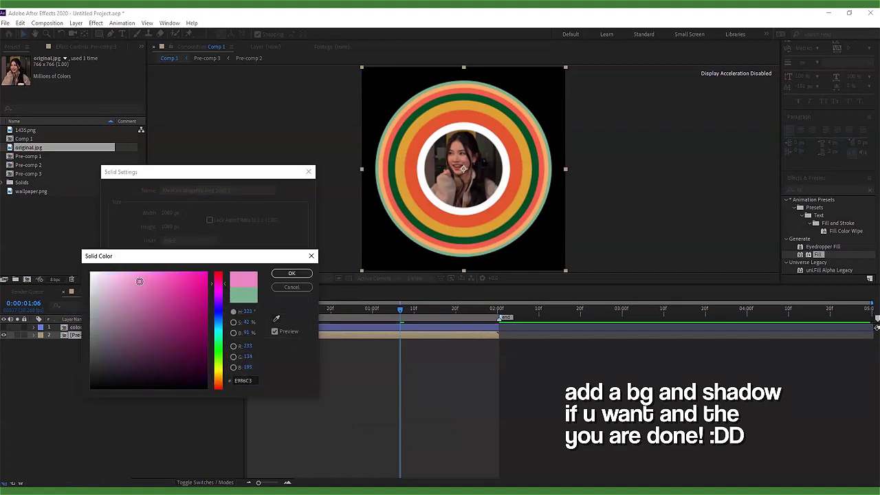
click(292, 274)
click(240, 351)
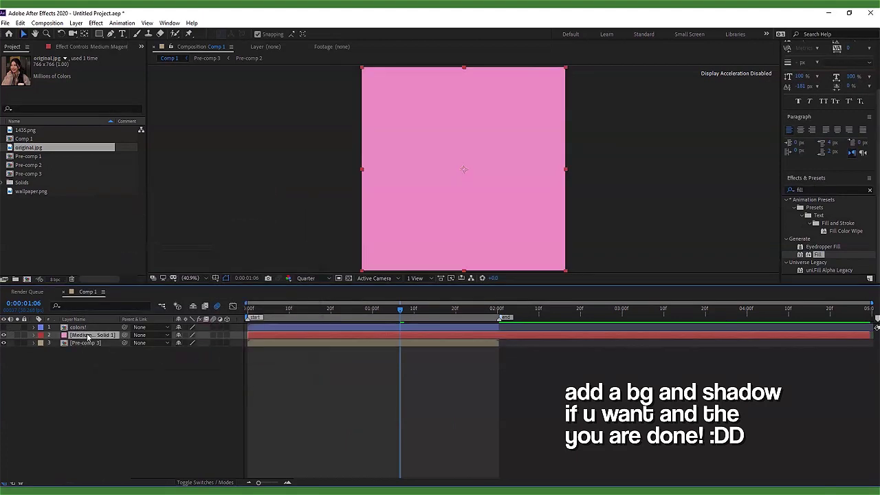
Send the pink solid behind Pre-comp 3 and trim it to end at two seconds
key(ctrl+shift+bracketleft)
mouse_move(440, 308)
mouse_down()
mouse_move(499, 315)
mouse_move(367, 317)
mouse_up()
key(alt+bracketright)
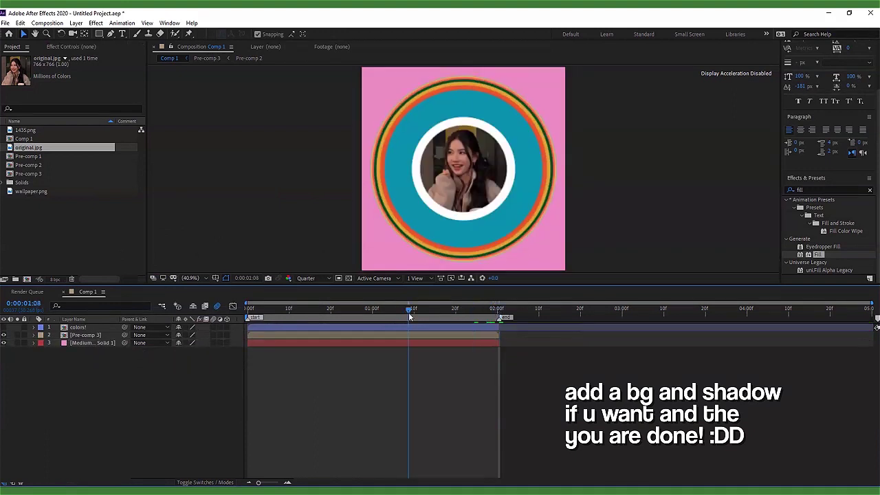
click(375, 341)
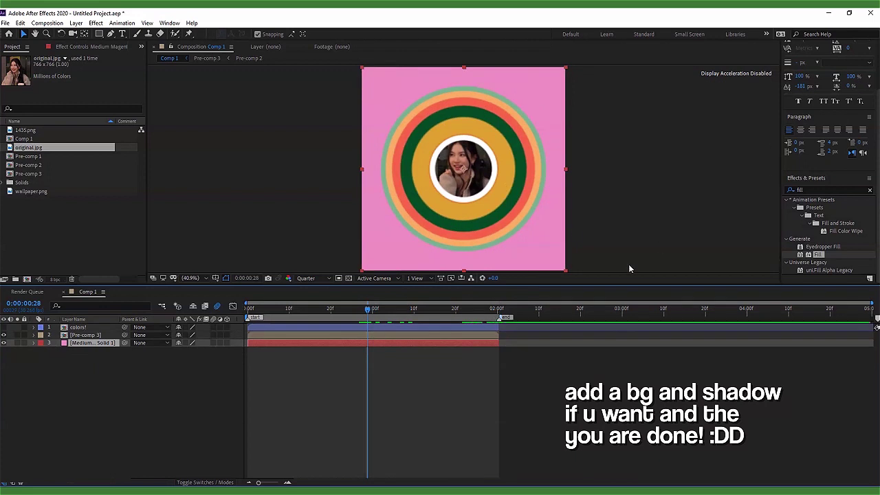
Apply a Drop Shadow (50% opacity, 135°, distance 20) to Pre-comp 3 and preview the animation
click(481, 335)
double_click(815, 190)
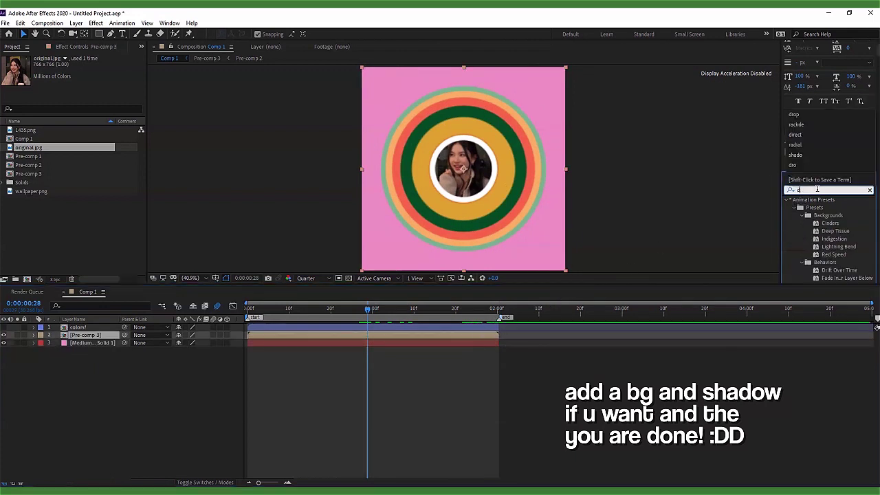
text(drop)
double_click(830, 239)
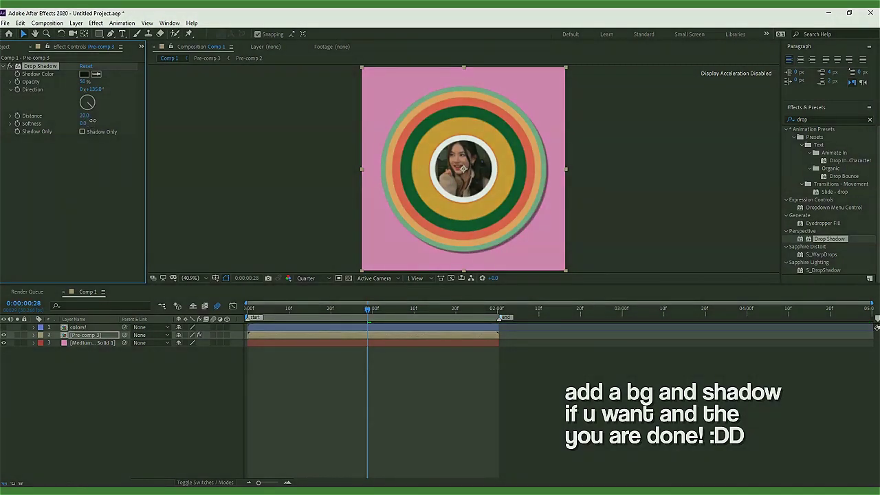
key(space)
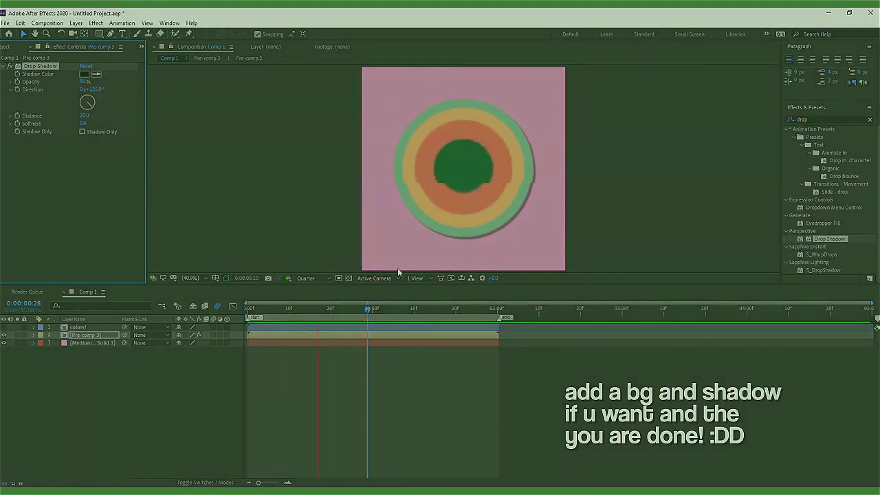